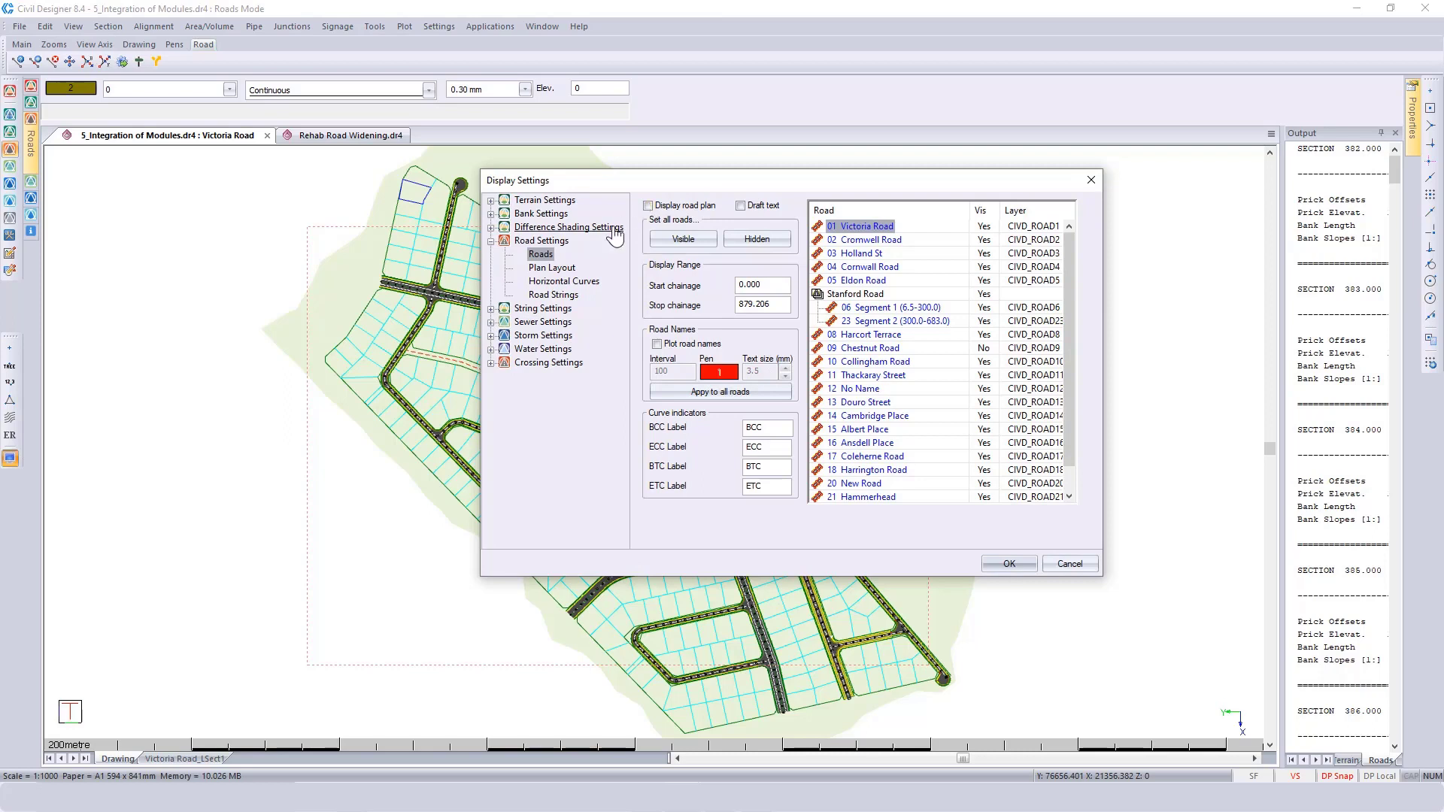
# - Turn on the sewer layout in the display settings and activate Sewer mode
pyautogui.click(542, 322)
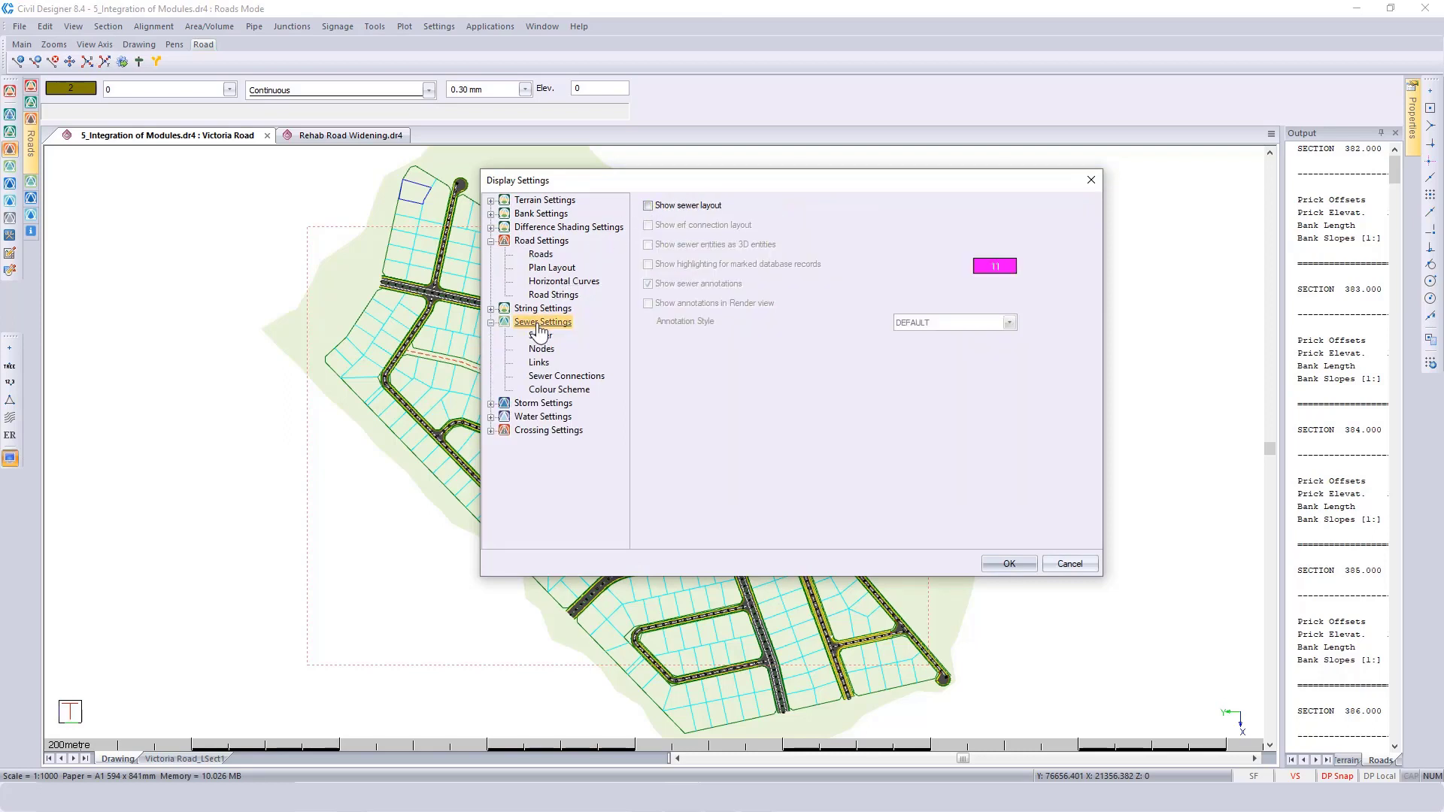
pyautogui.click(649, 206)
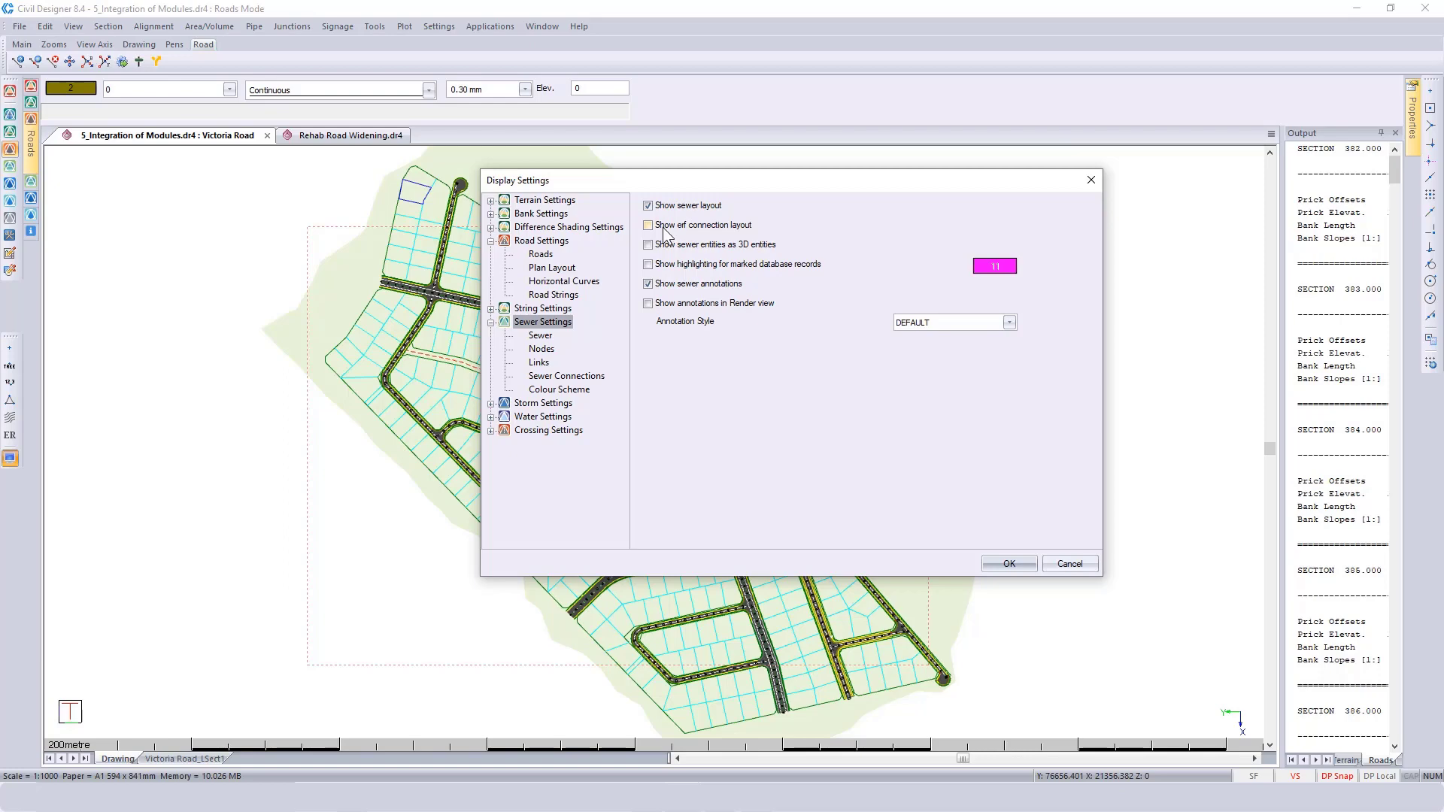
pyautogui.click(1009, 565)
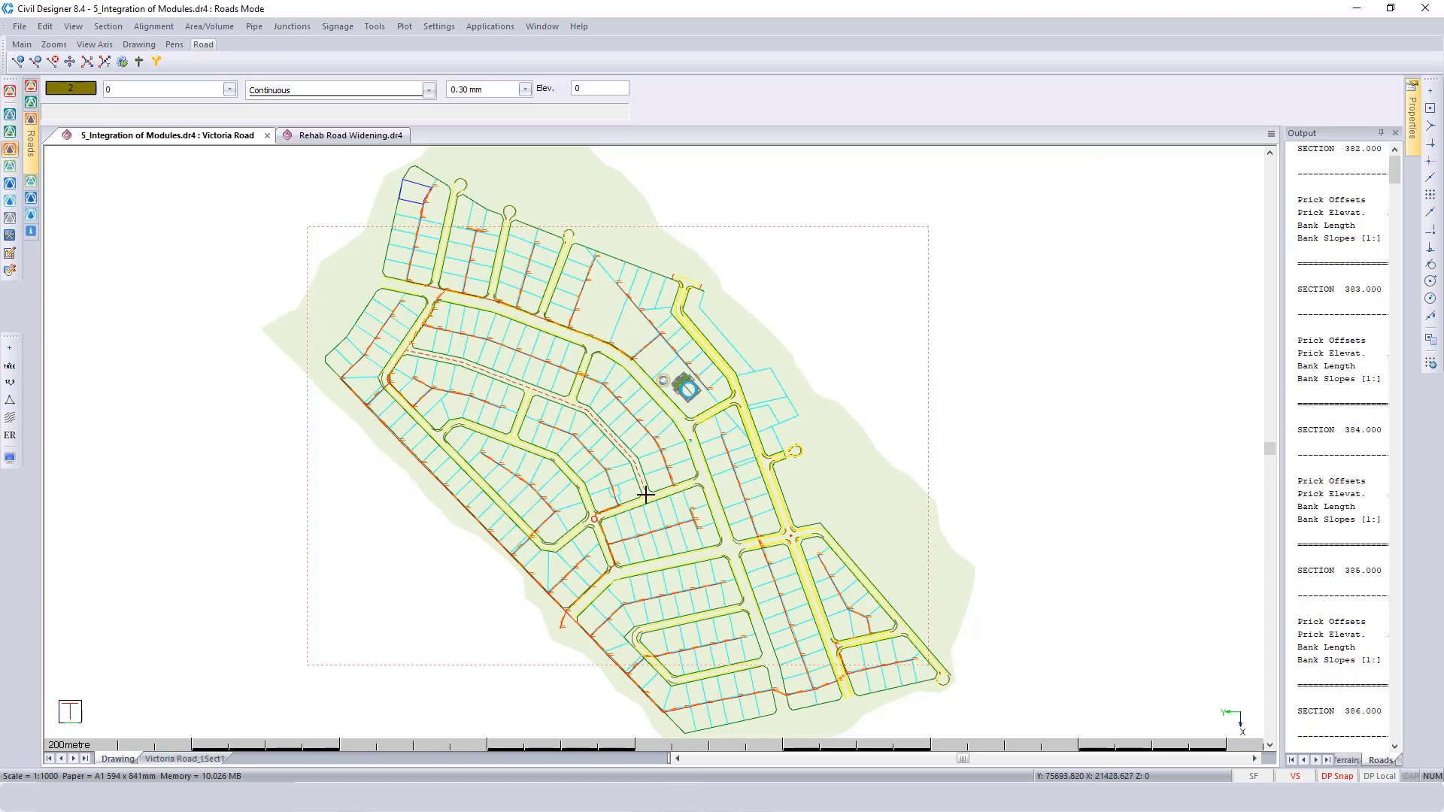
pyautogui.click(9, 168)
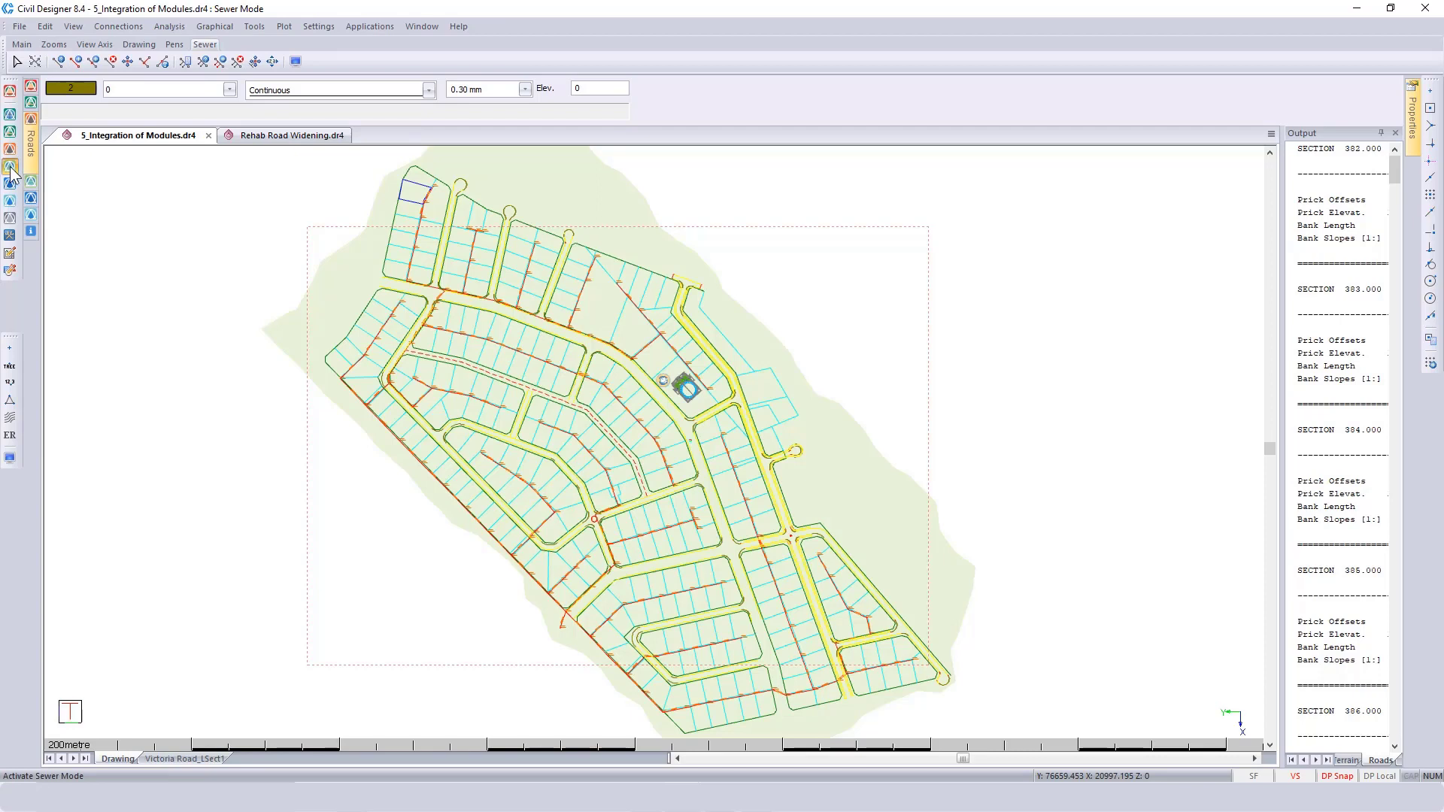
# - Review the available bedding classes in the sewer default settings and cancel without changes
pyautogui.click(46, 27)
pyautogui.click(55, 45)
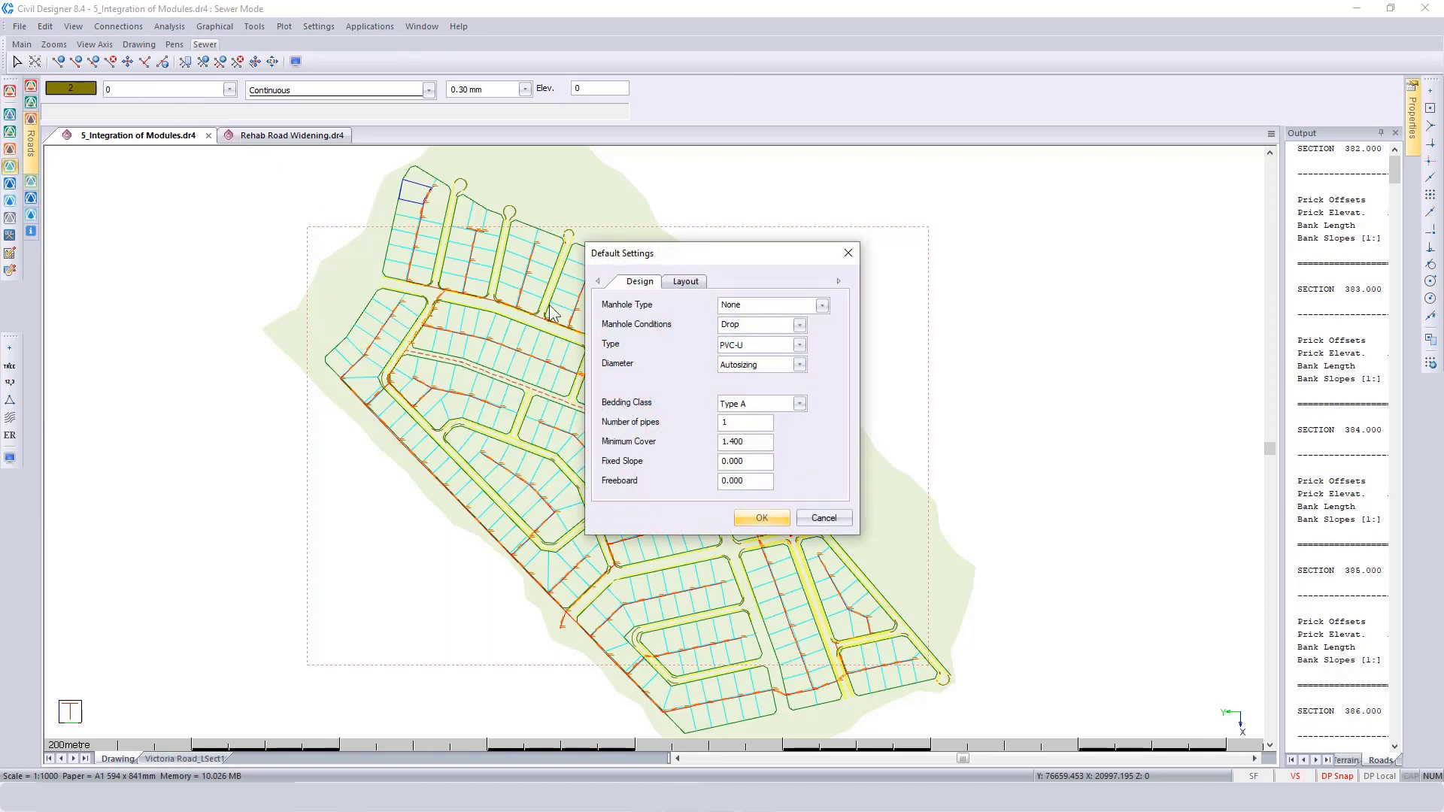
pyautogui.click(800, 405)
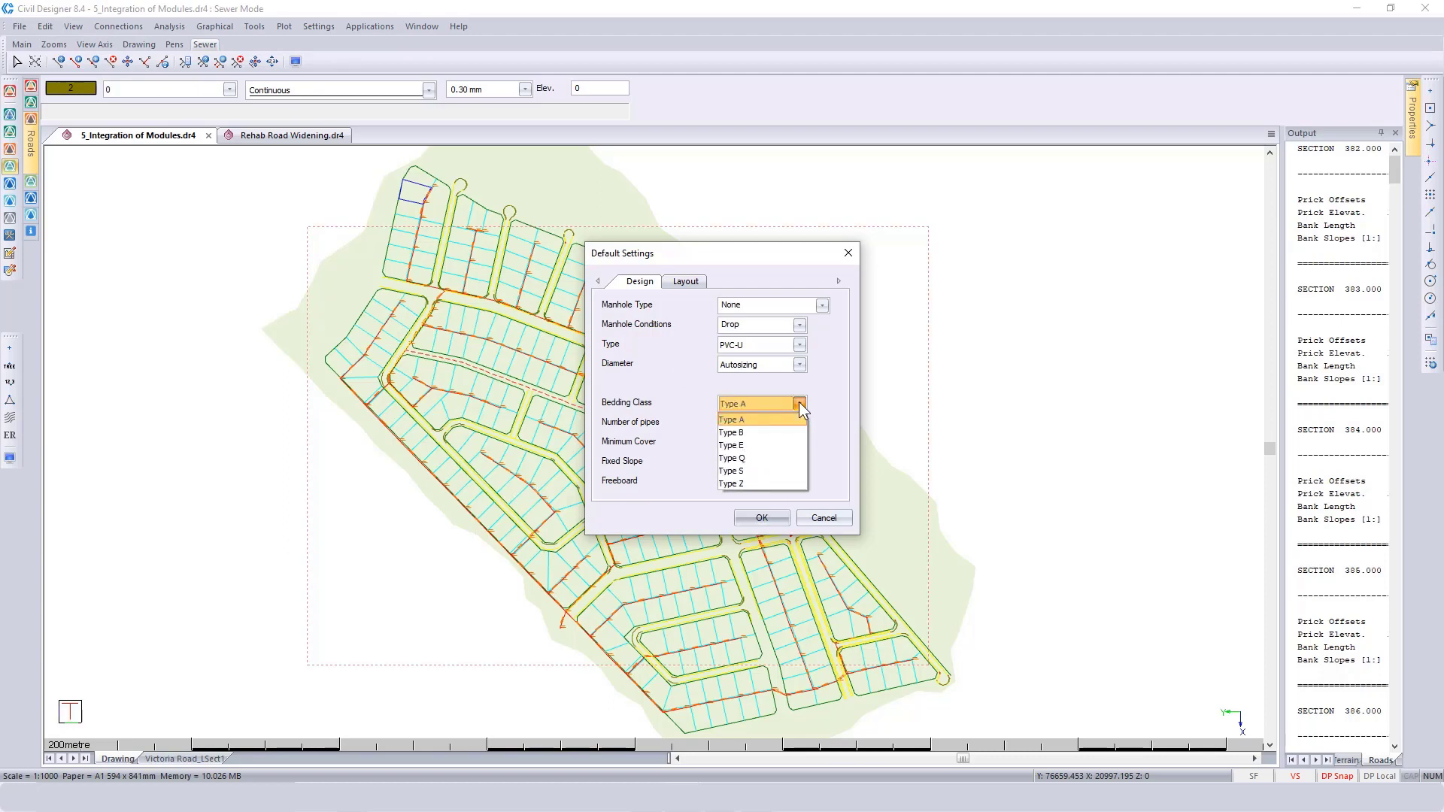
pyautogui.click(800, 406)
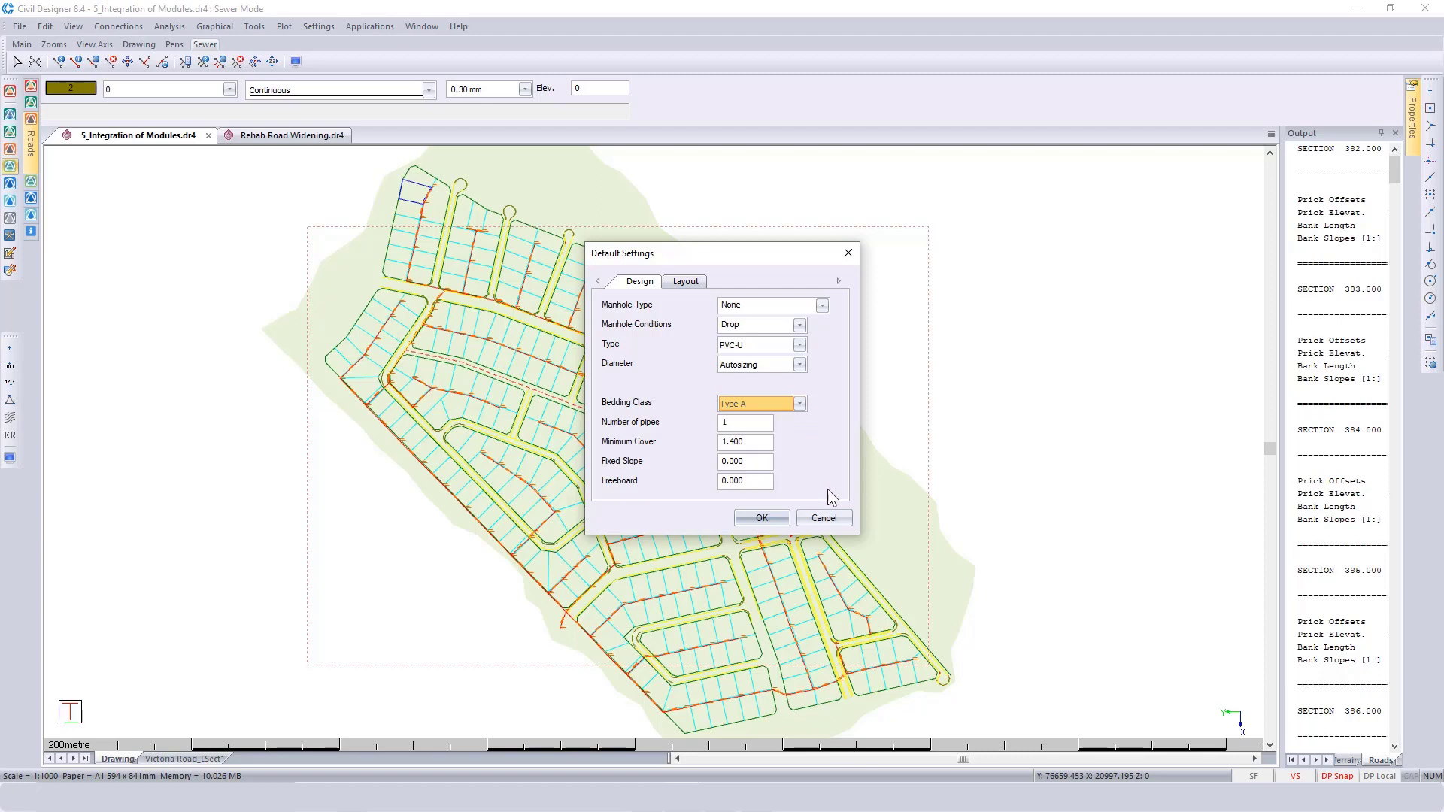
pyautogui.click(825, 518)
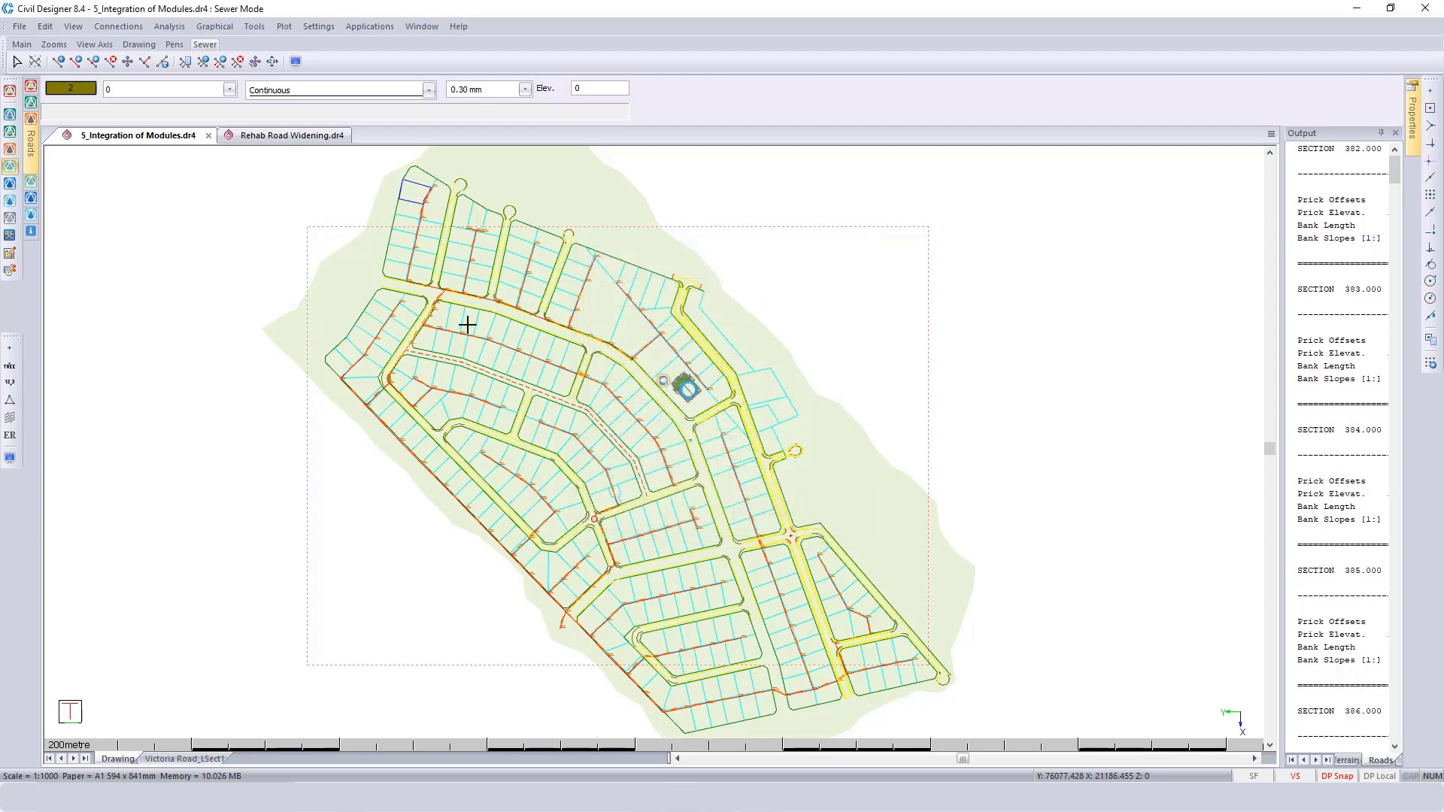
# - Enable Sewer and Storm Reported Link length in the design parameters, using 3D Length measured between Centres
pyautogui.click(44, 27)
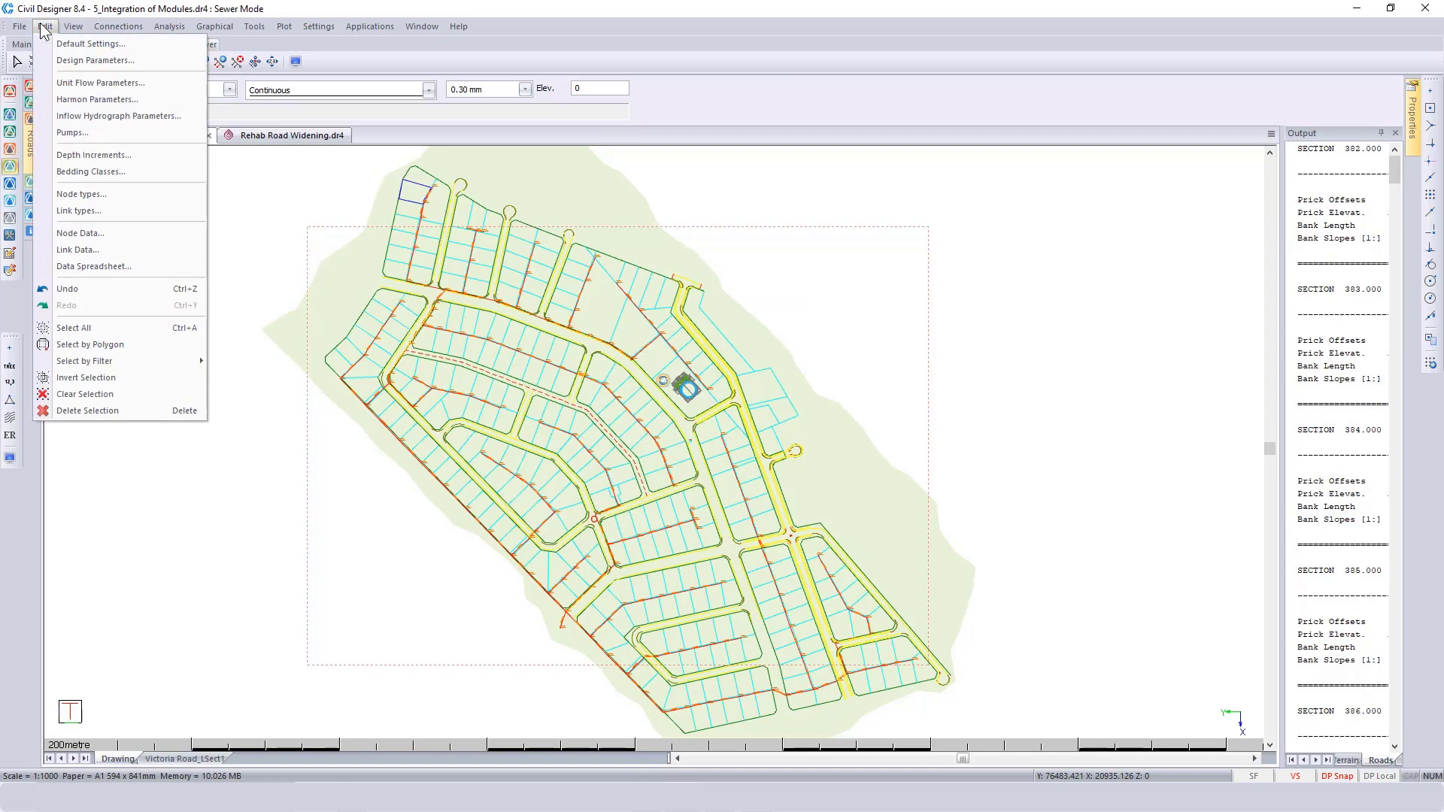
pyautogui.click(66, 60)
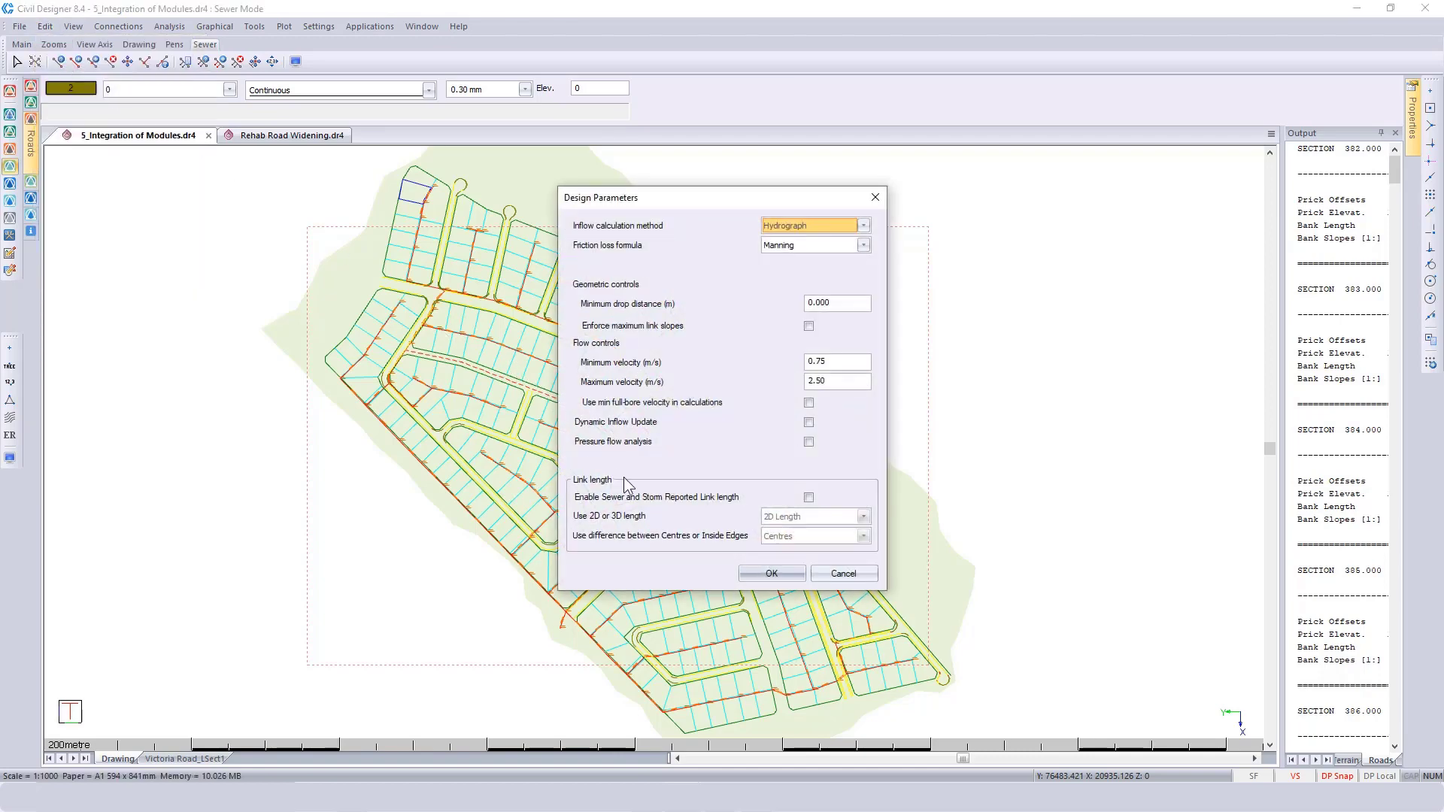
pyautogui.click(808, 498)
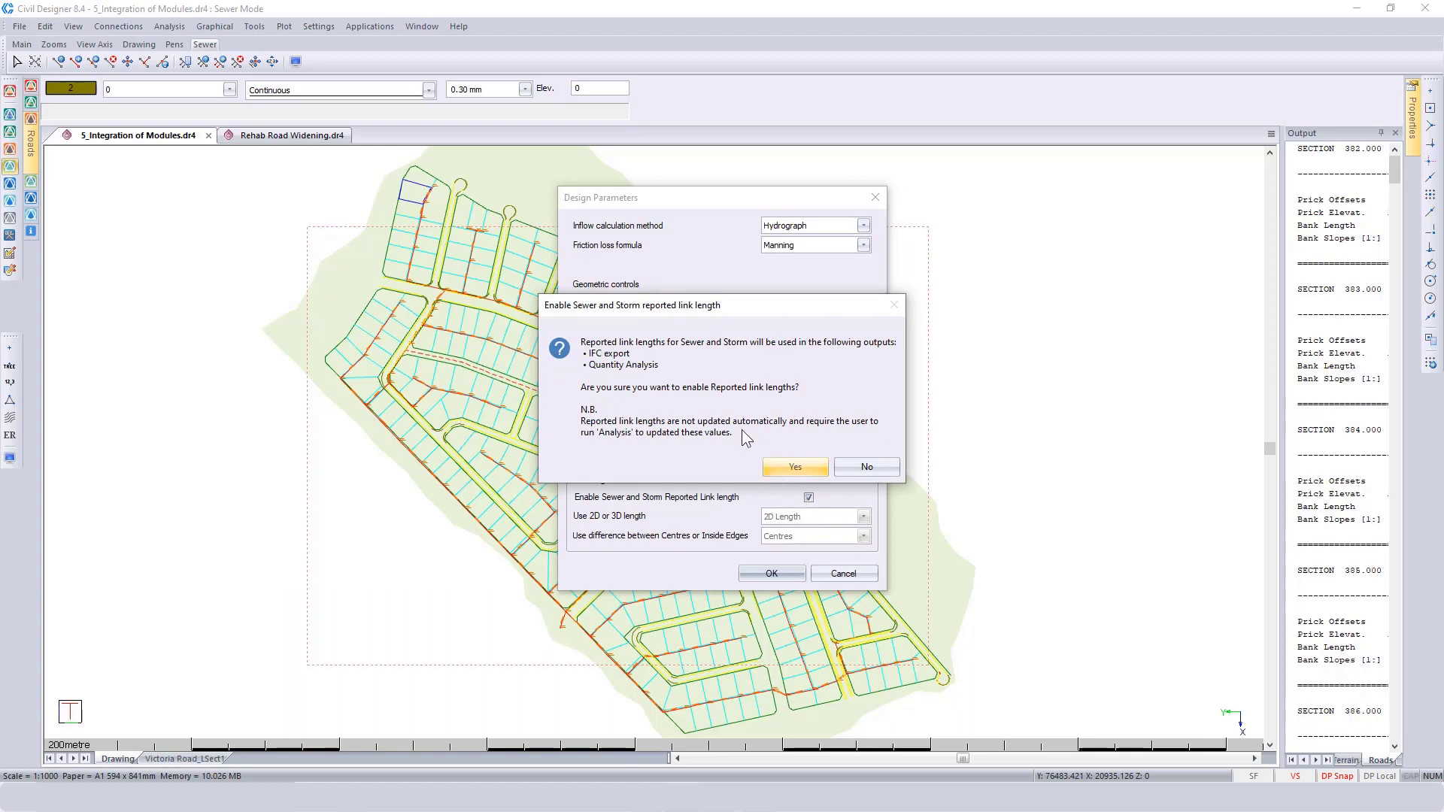
pyautogui.click(778, 468)
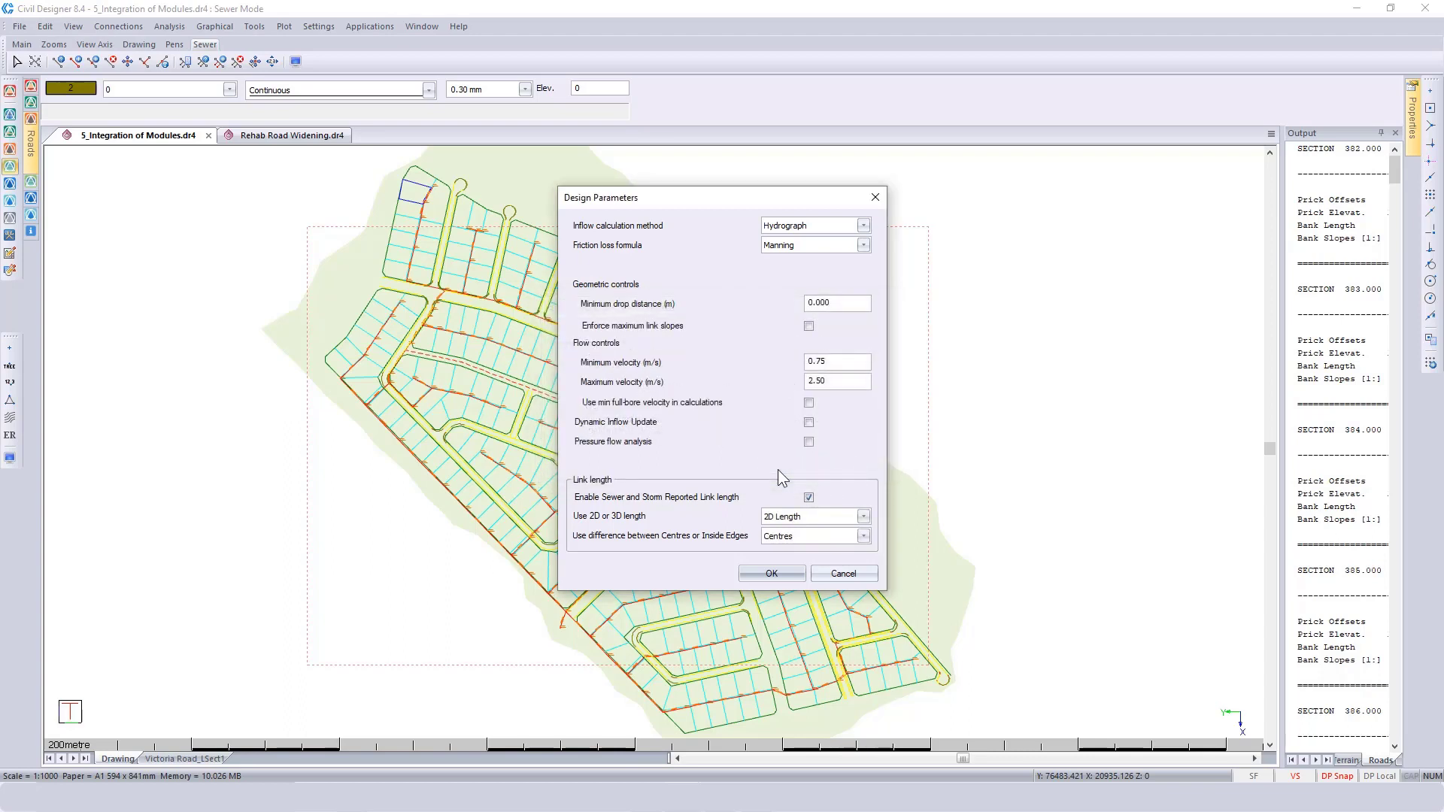
pyautogui.click(831, 515)
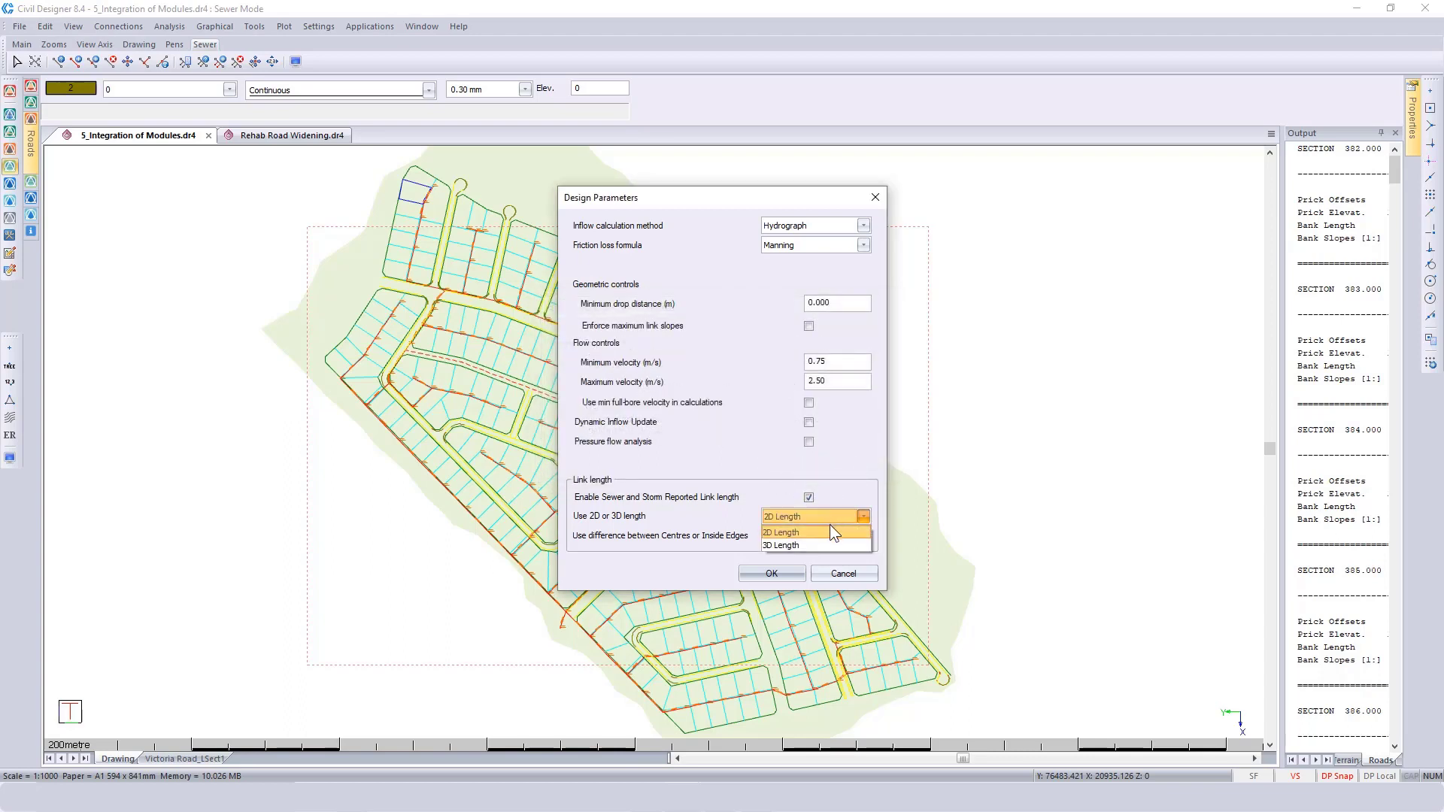
pyautogui.click(830, 542)
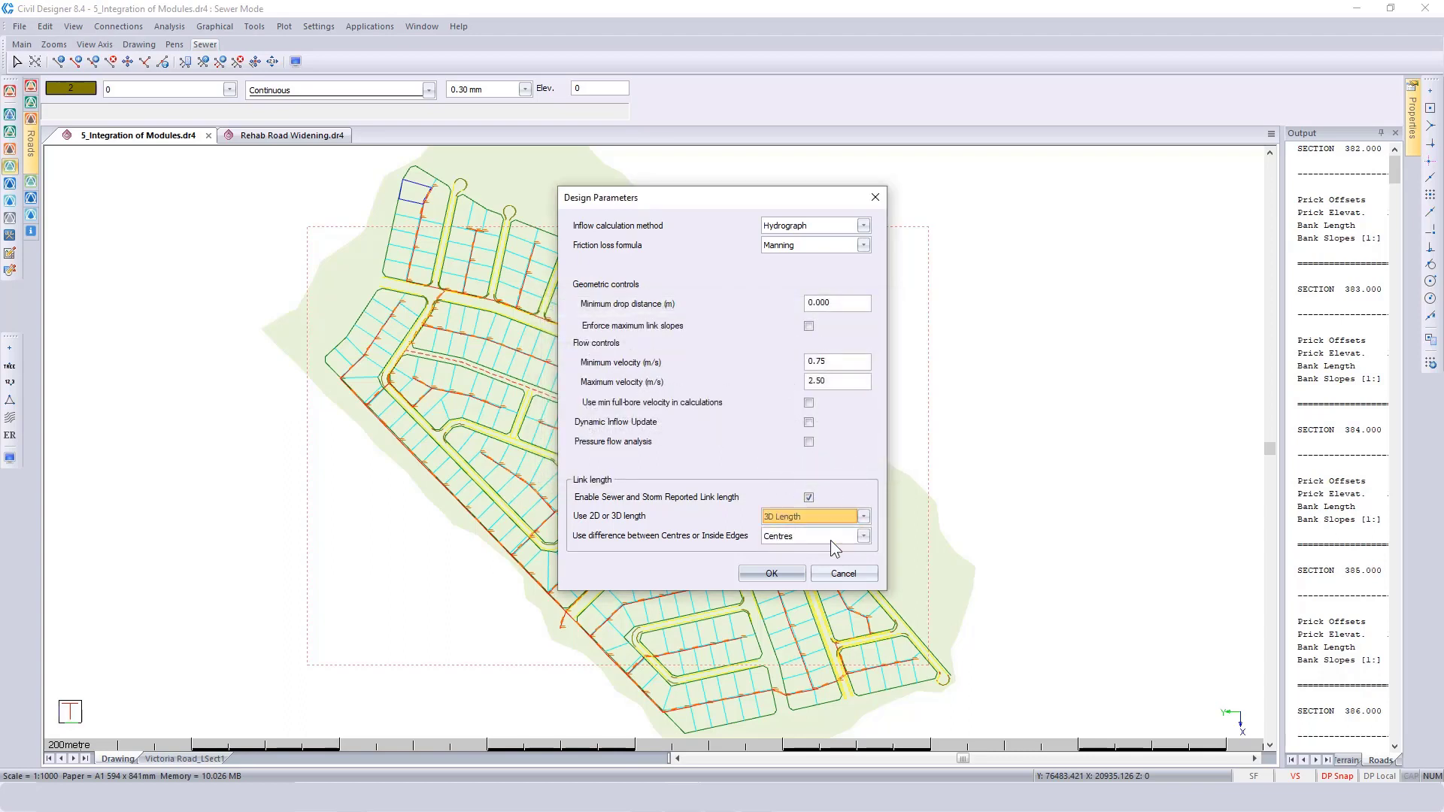
pyautogui.click(825, 535)
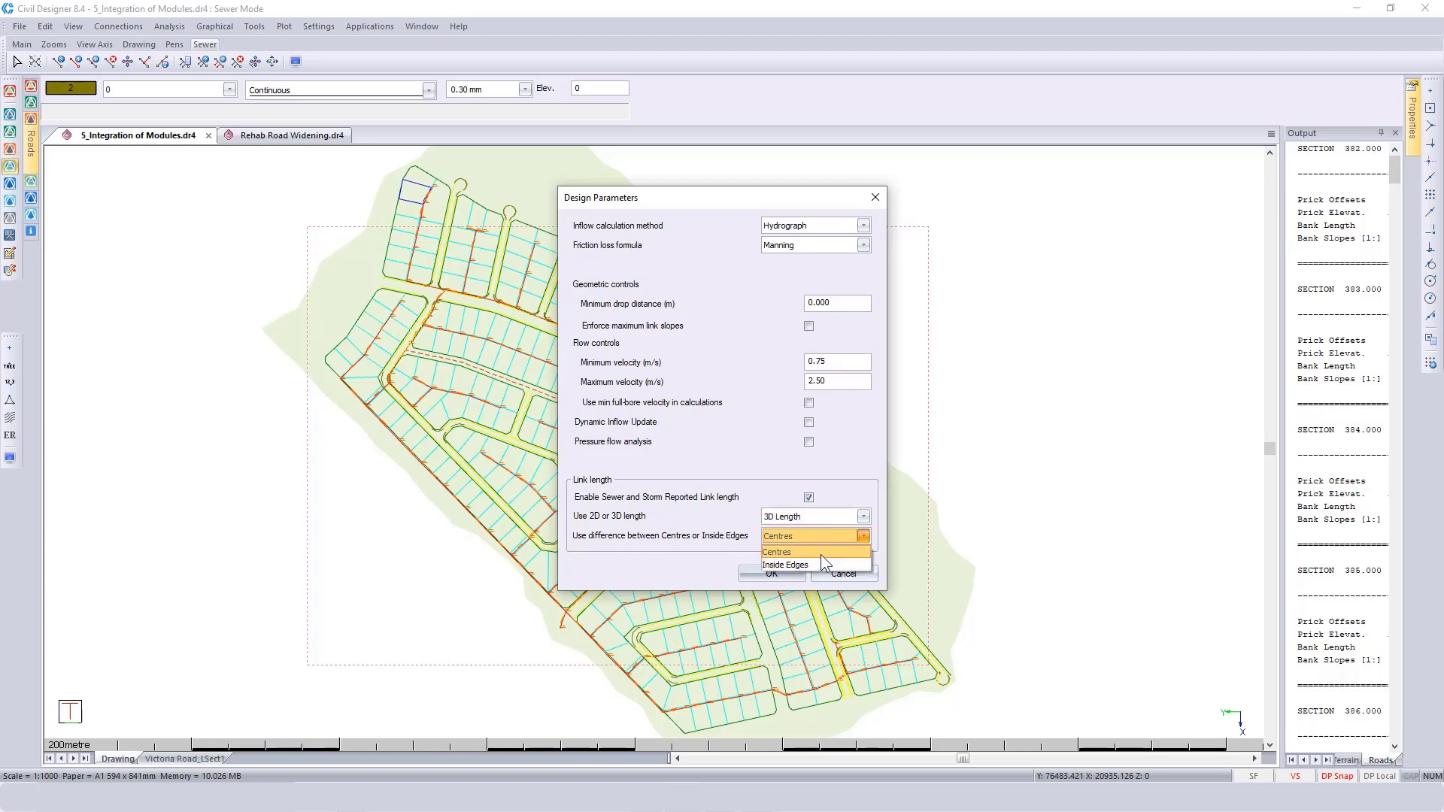
pyautogui.click(822, 555)
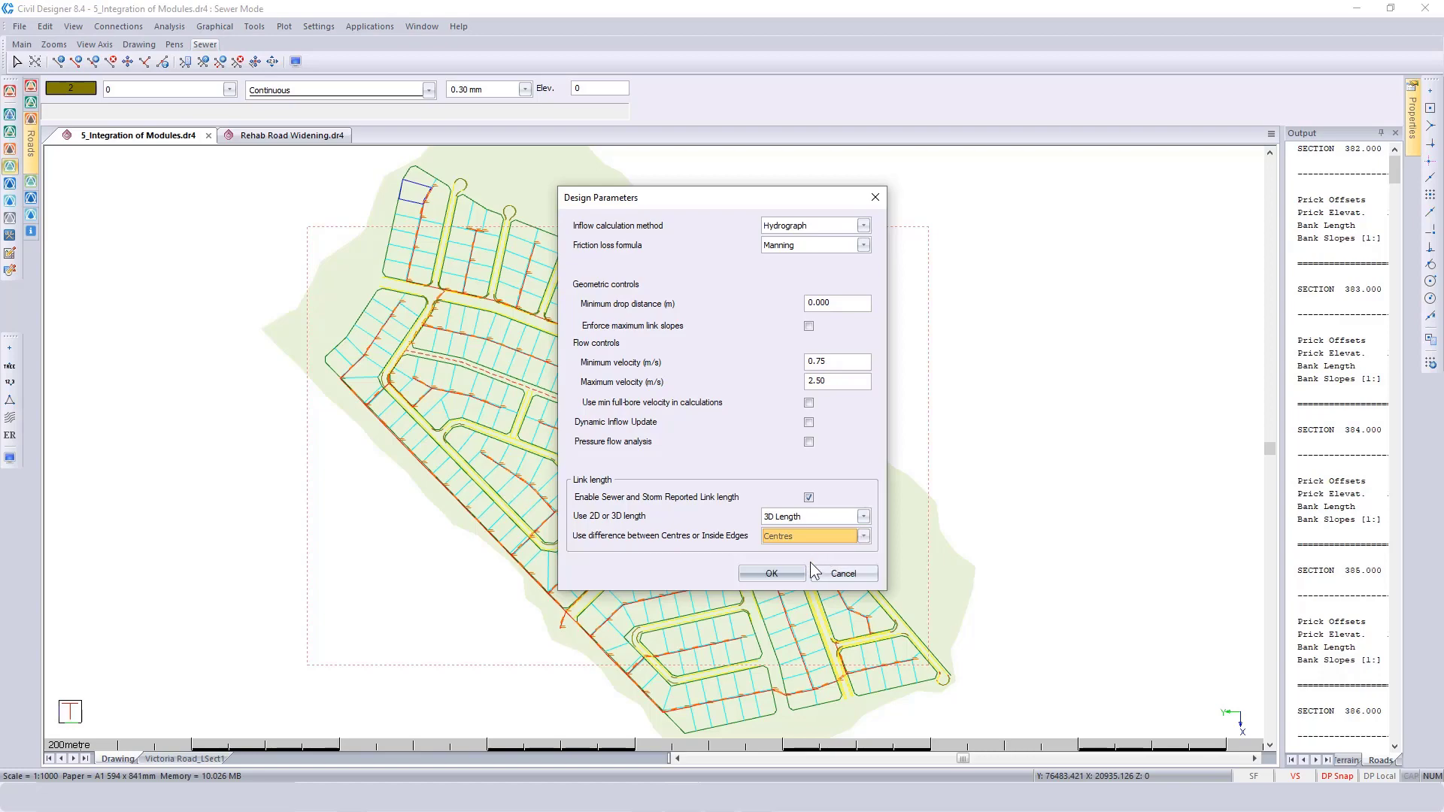
pyautogui.click(794, 574)
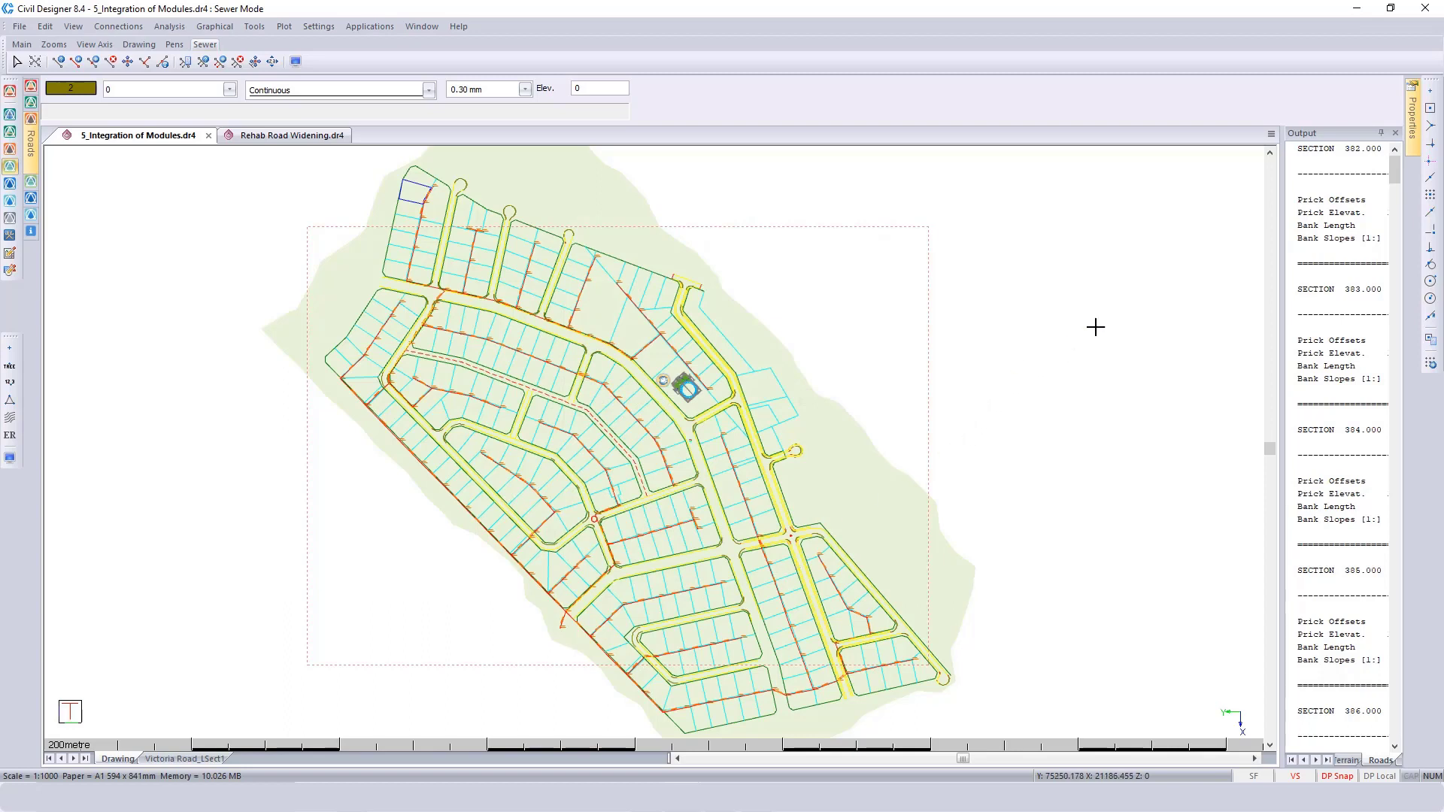
# - Dock the Output pane beneath the drawing and shrink it to its title bar
pyautogui.moveTo(1318, 133)
pyautogui.mouseDown()
pyautogui.moveTo(1141, 379)
pyautogui.moveTo(1006, 501)
pyautogui.moveTo(640, 764)
pyautogui.mouseUp()
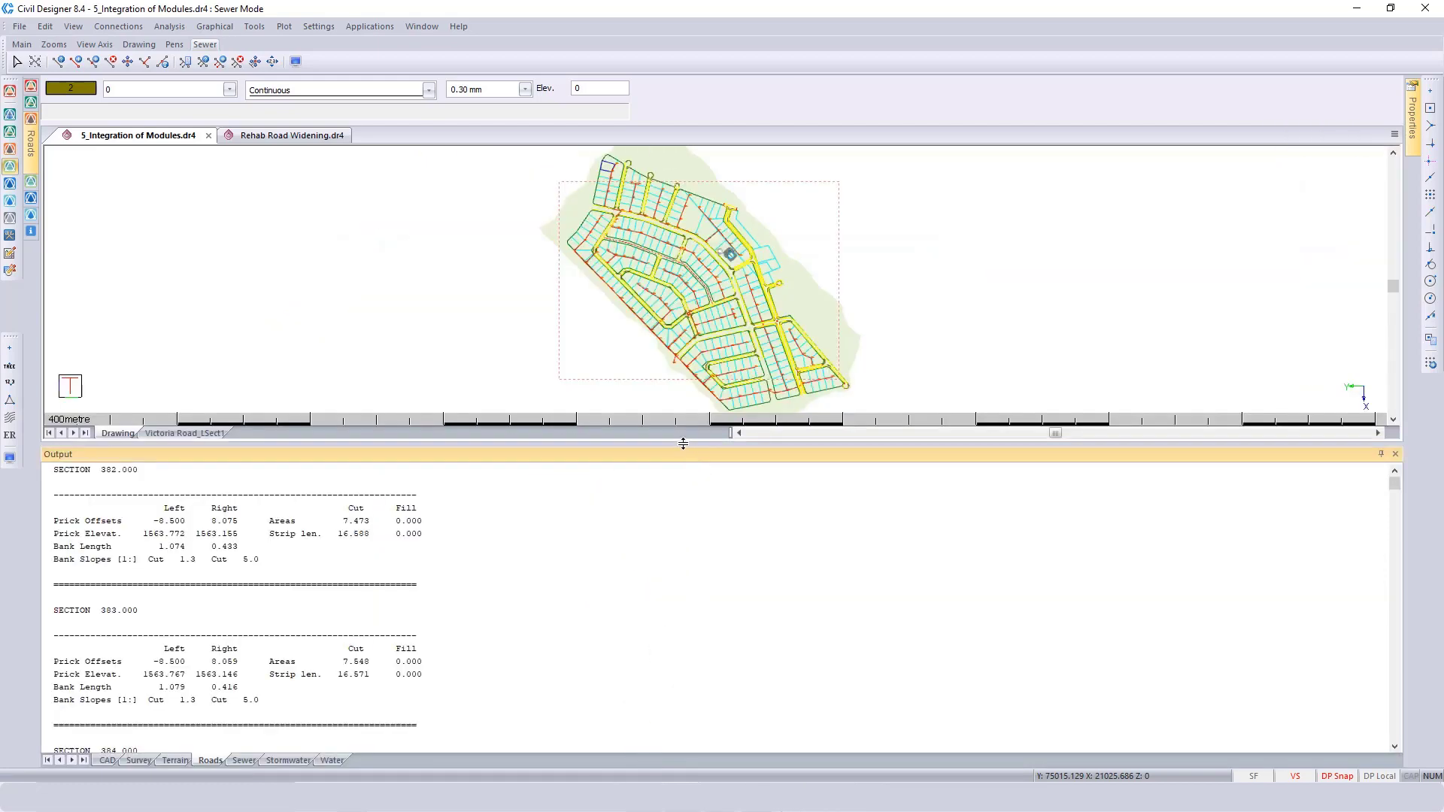
pyautogui.moveTo(683, 444); pyautogui.dragTo(683, 749)
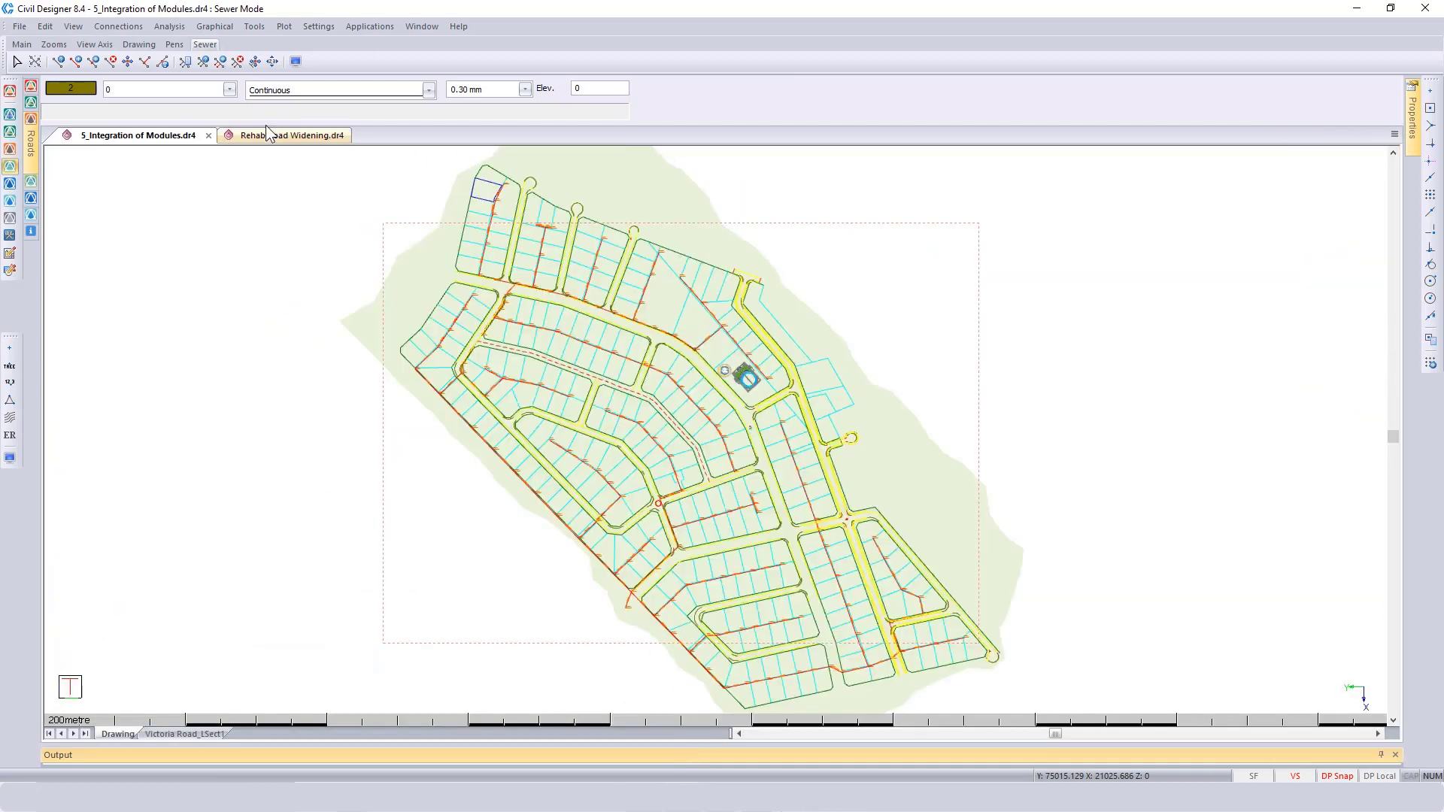
# - Run the sewer network analysis on all nodes, renumbering branches and links, not keeping existing subnetworks, and recalculating link lengths from coordinates
pyautogui.click(170, 26)
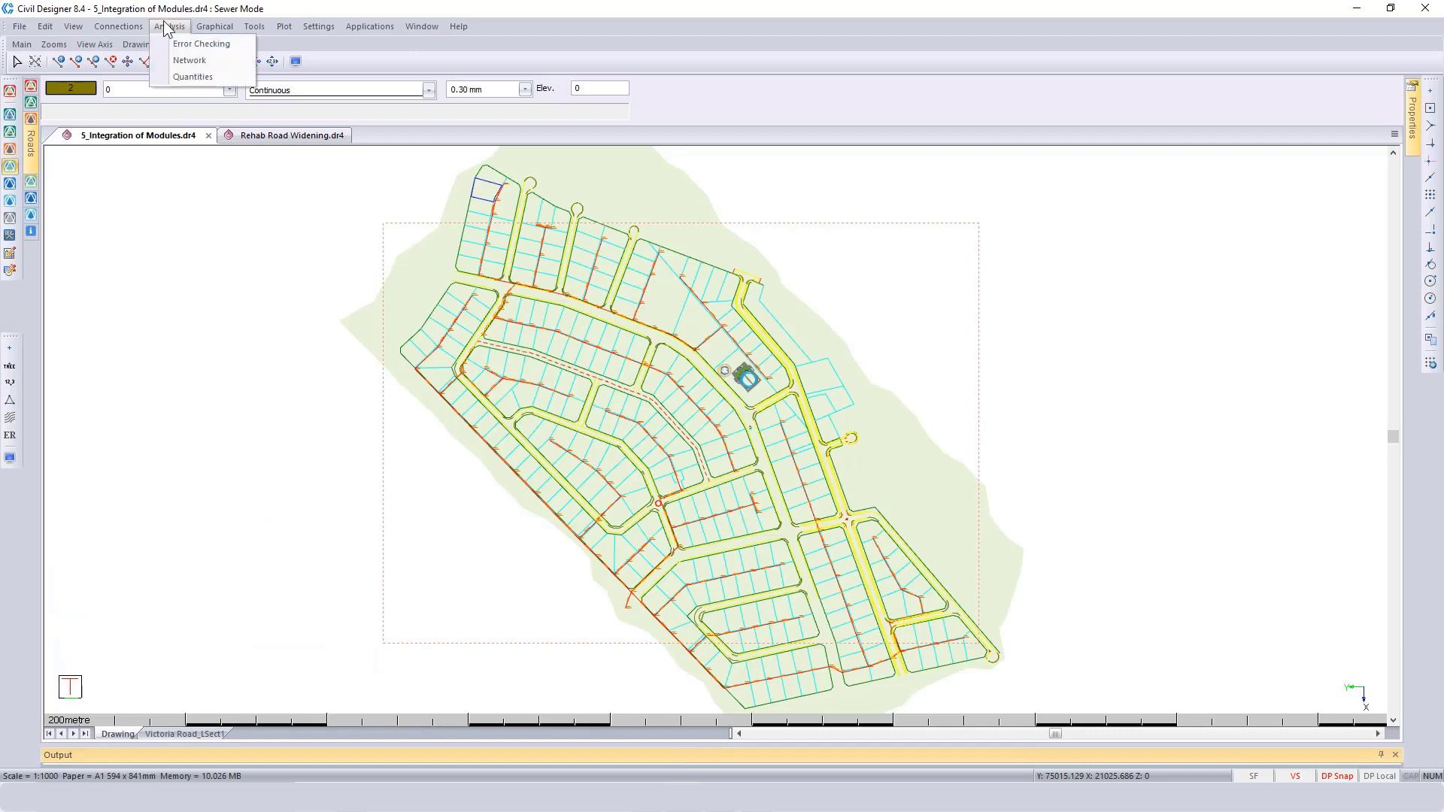
pyautogui.click(186, 60)
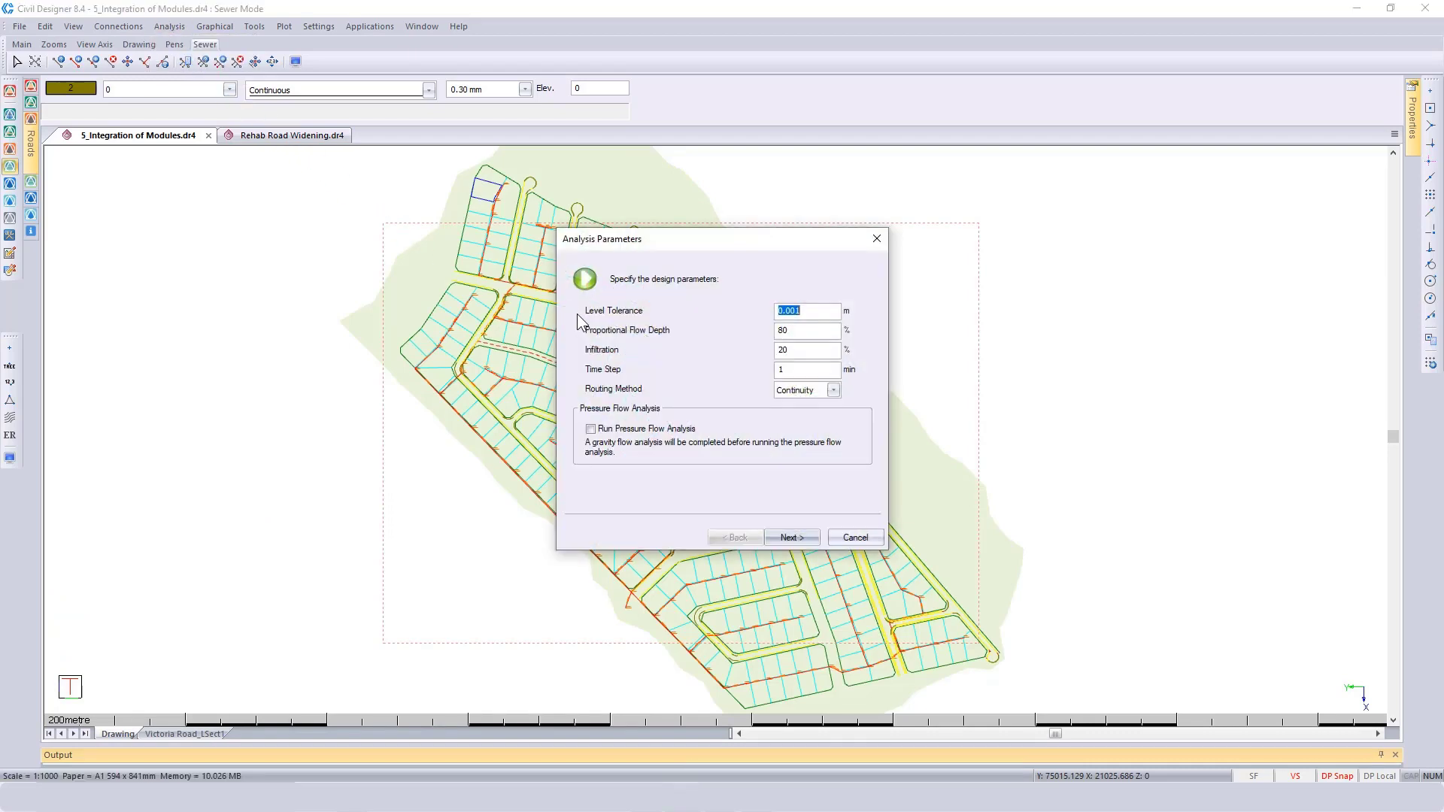
pyautogui.click(794, 539)
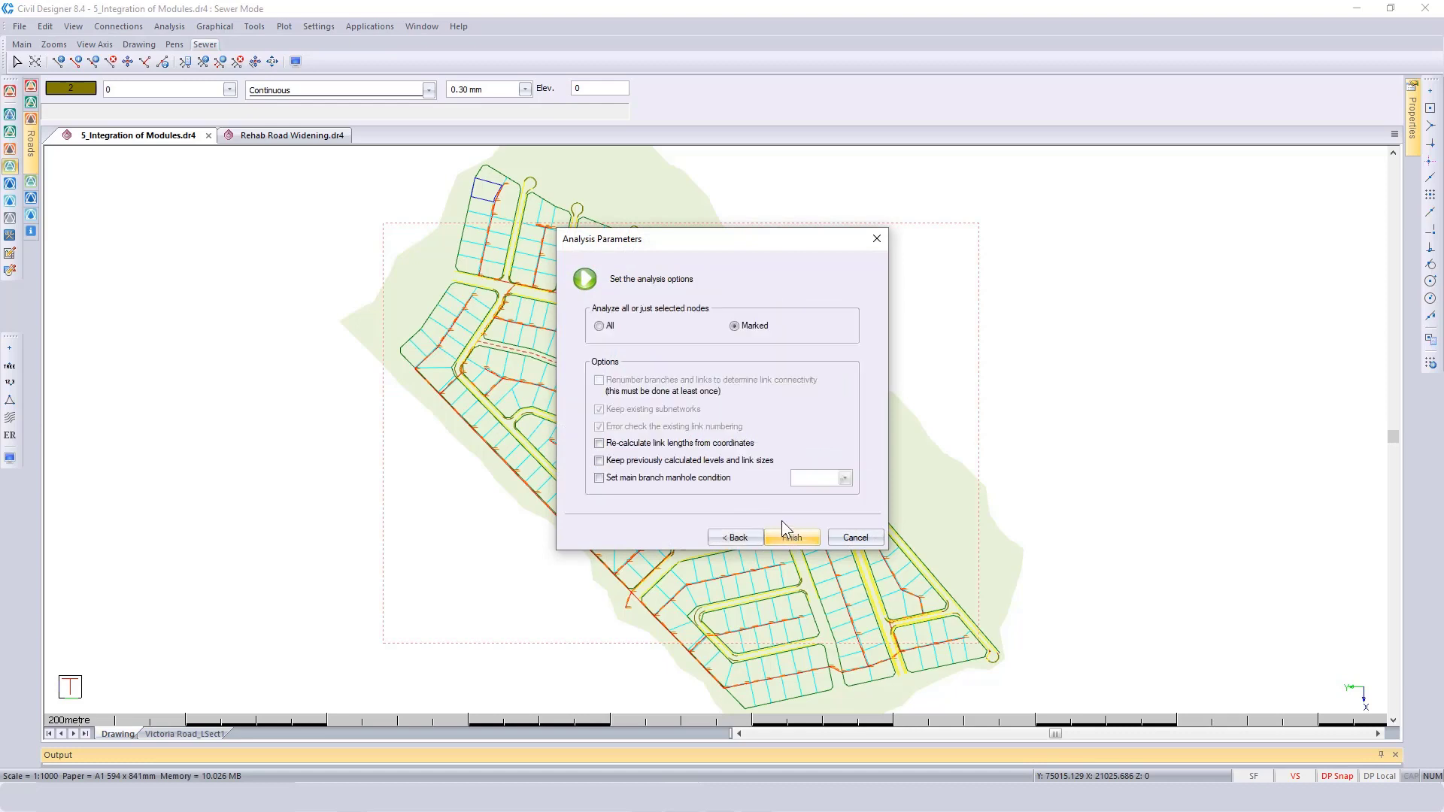
pyautogui.click(600, 328)
pyautogui.click(614, 382)
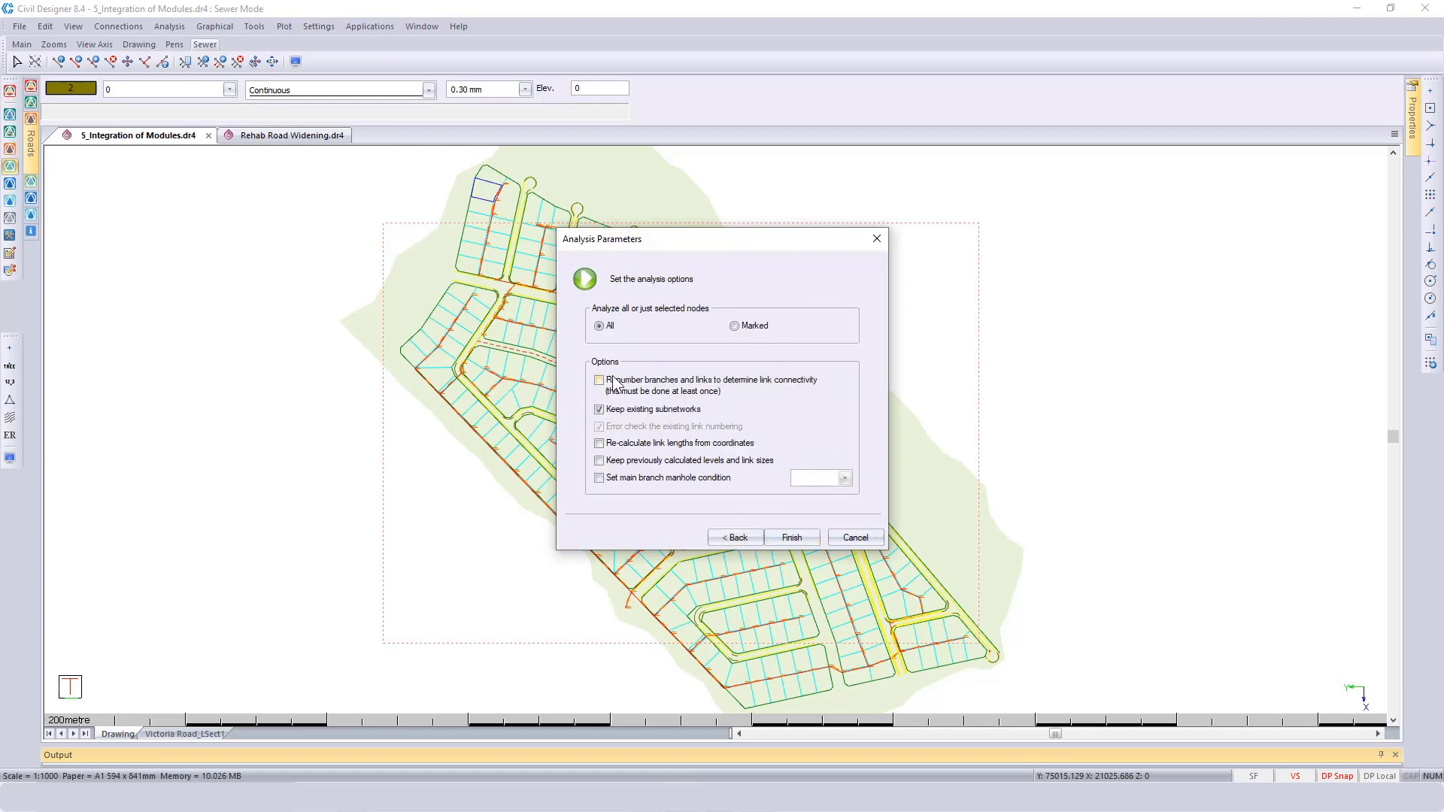
pyautogui.click(626, 409)
pyautogui.click(629, 445)
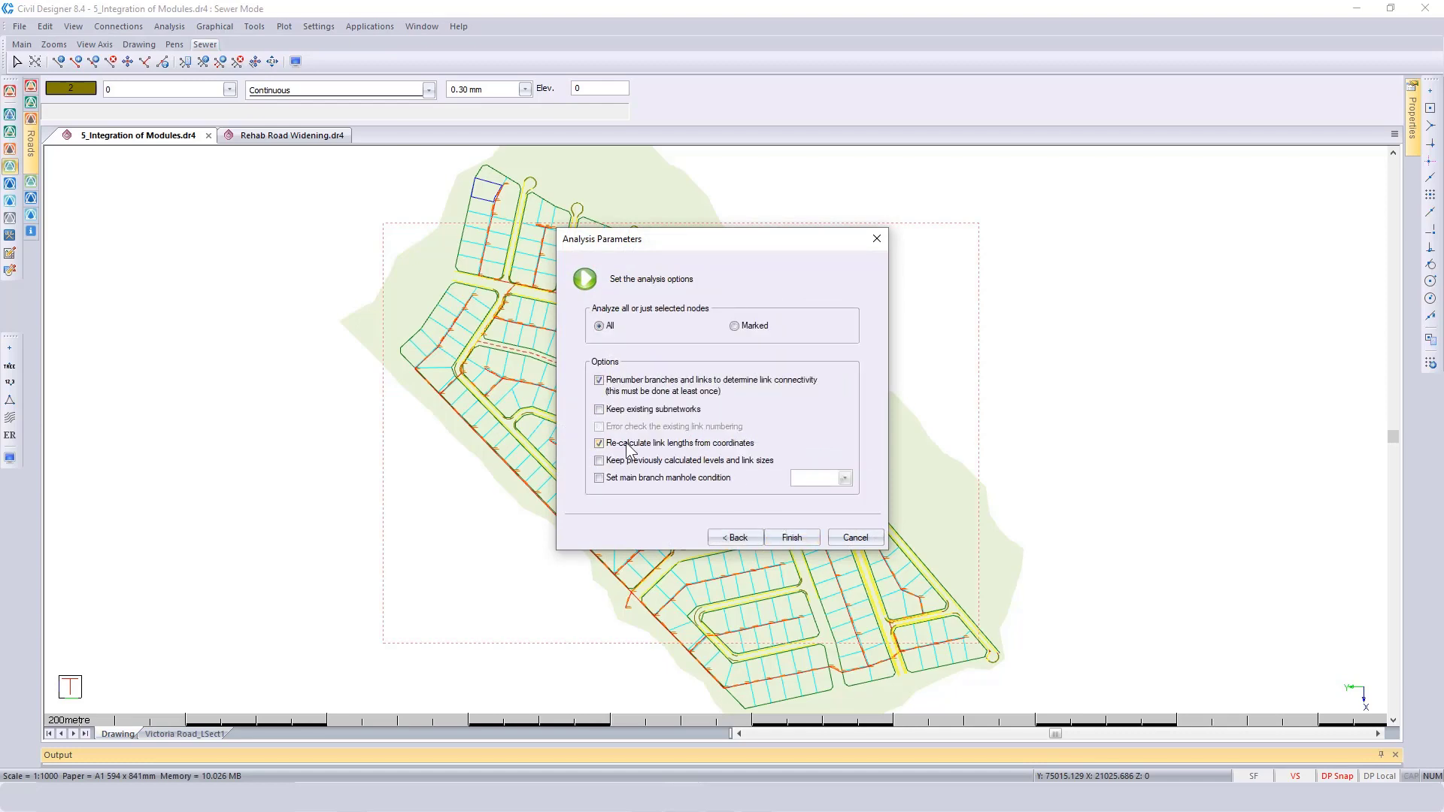
pyautogui.click(778, 538)
pyautogui.click(835, 474)
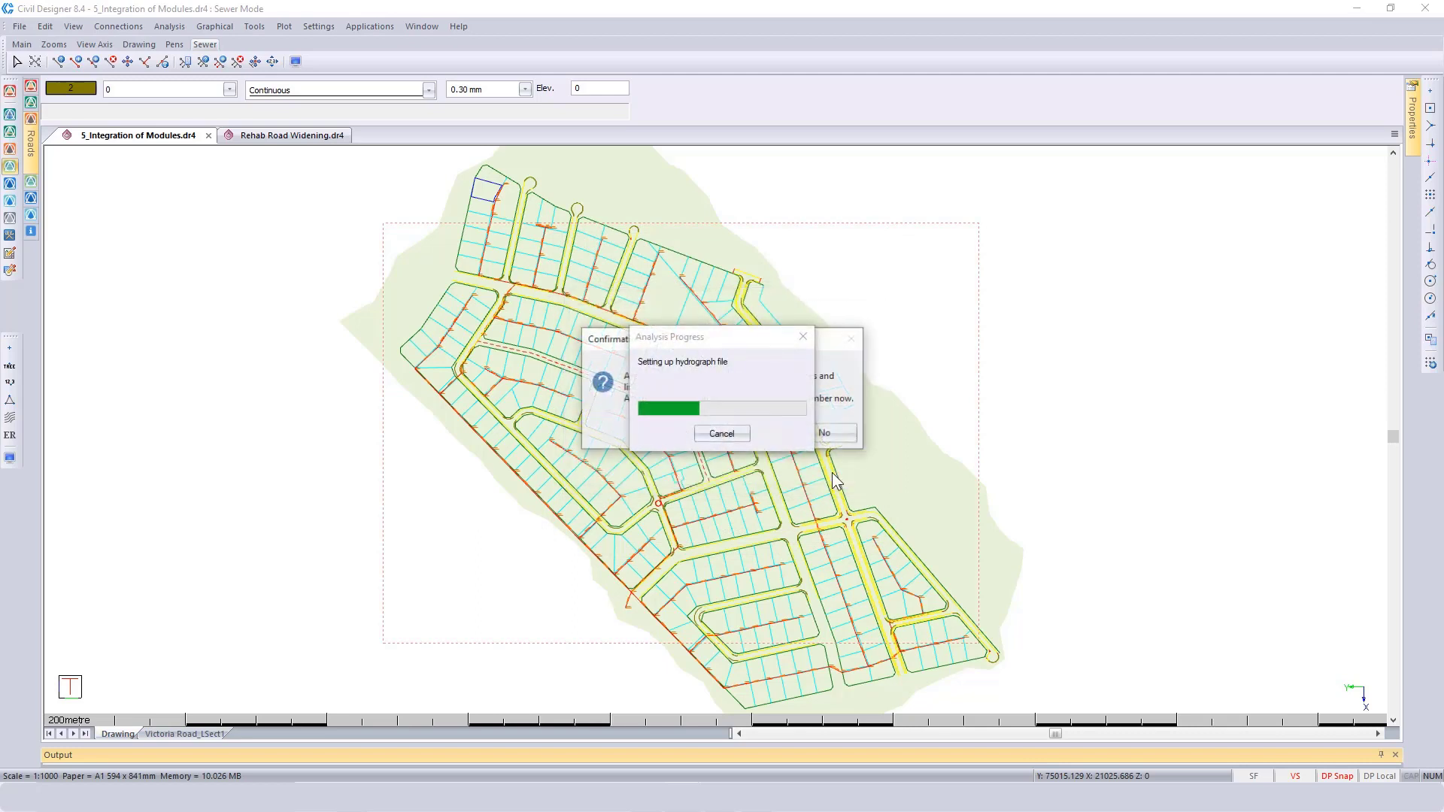
pyautogui.click(760, 435)
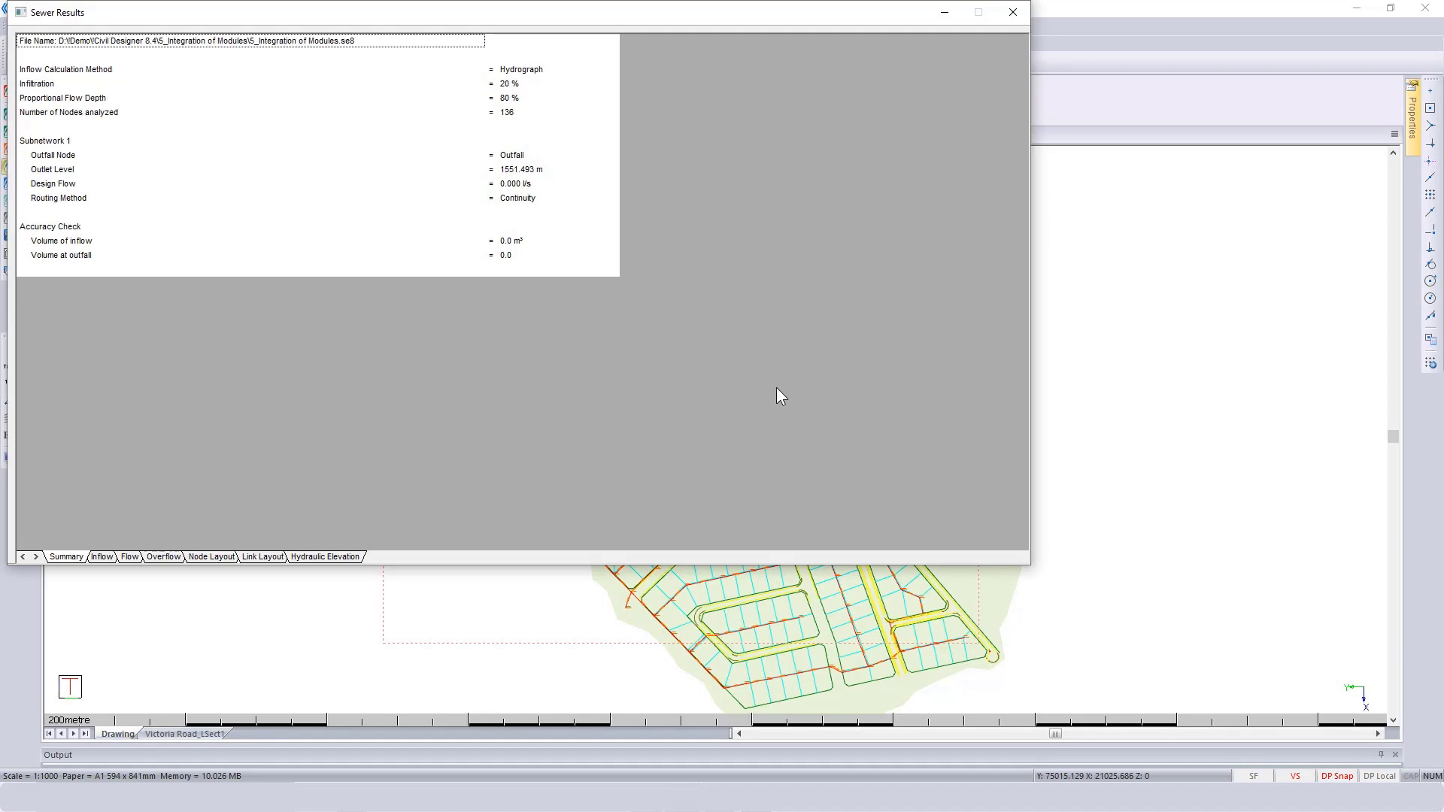
pyautogui.click(1012, 14)
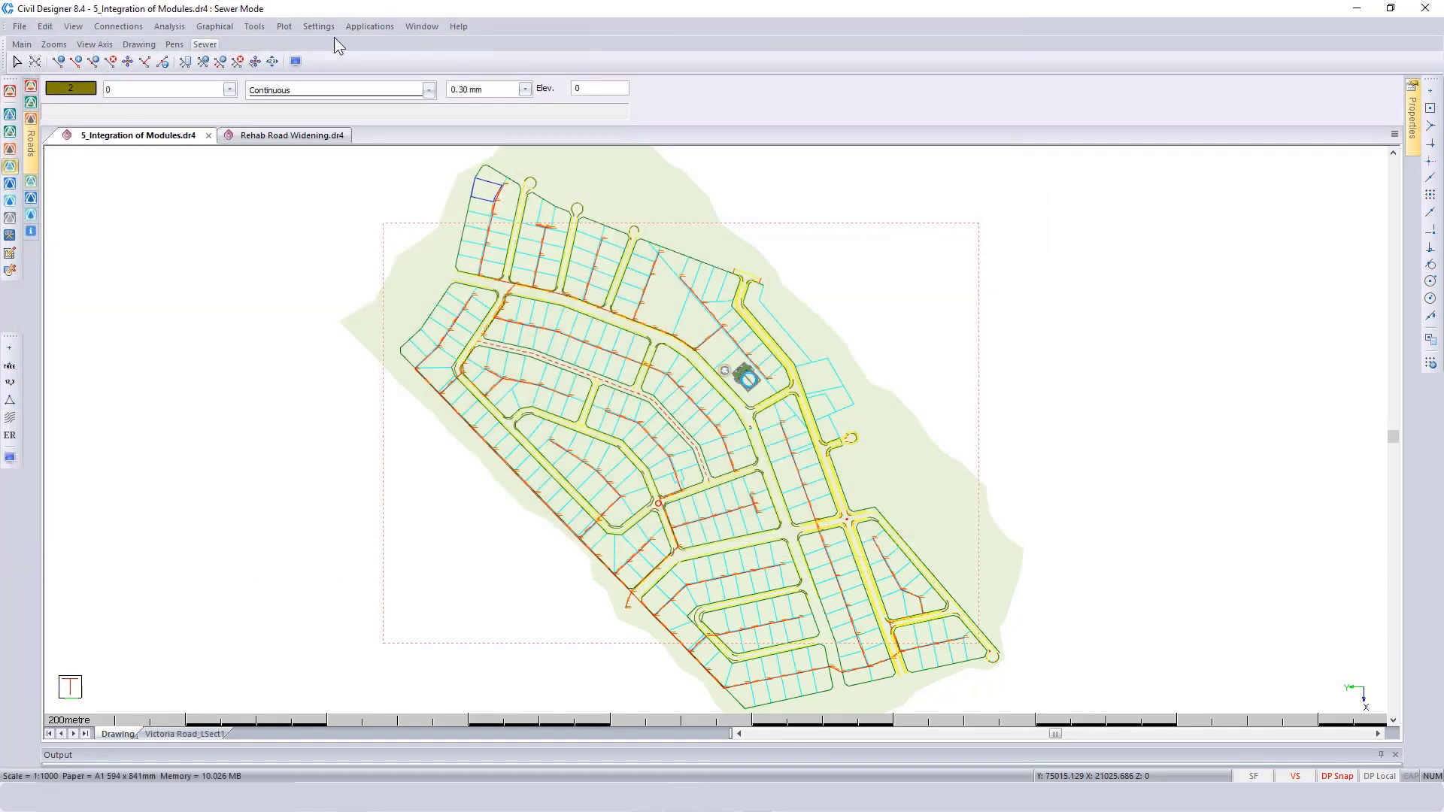
# - Generate the sewer quantities and examine the excavation lengths per depth range for each link type and size
pyautogui.click(156, 31)
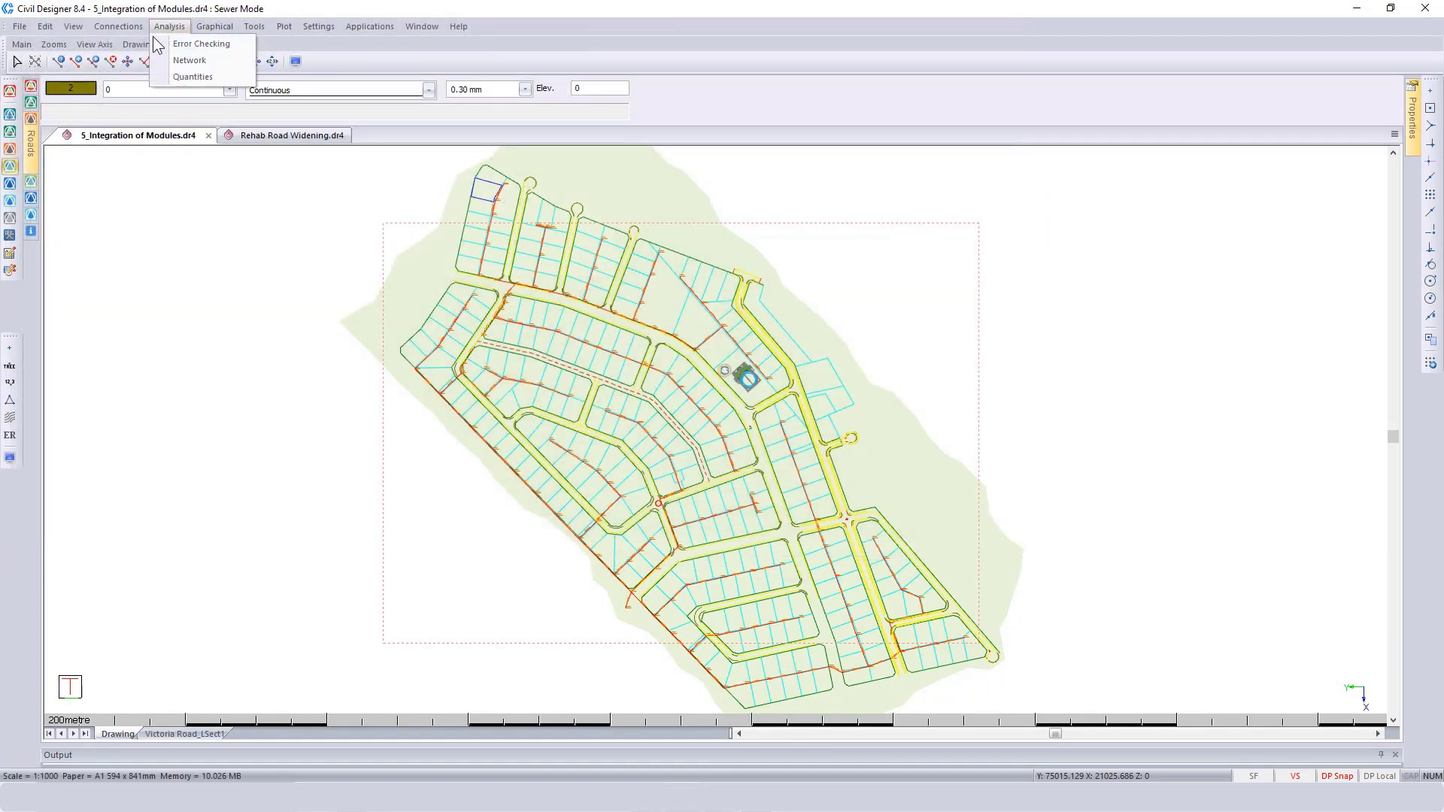
pyautogui.click(183, 73)
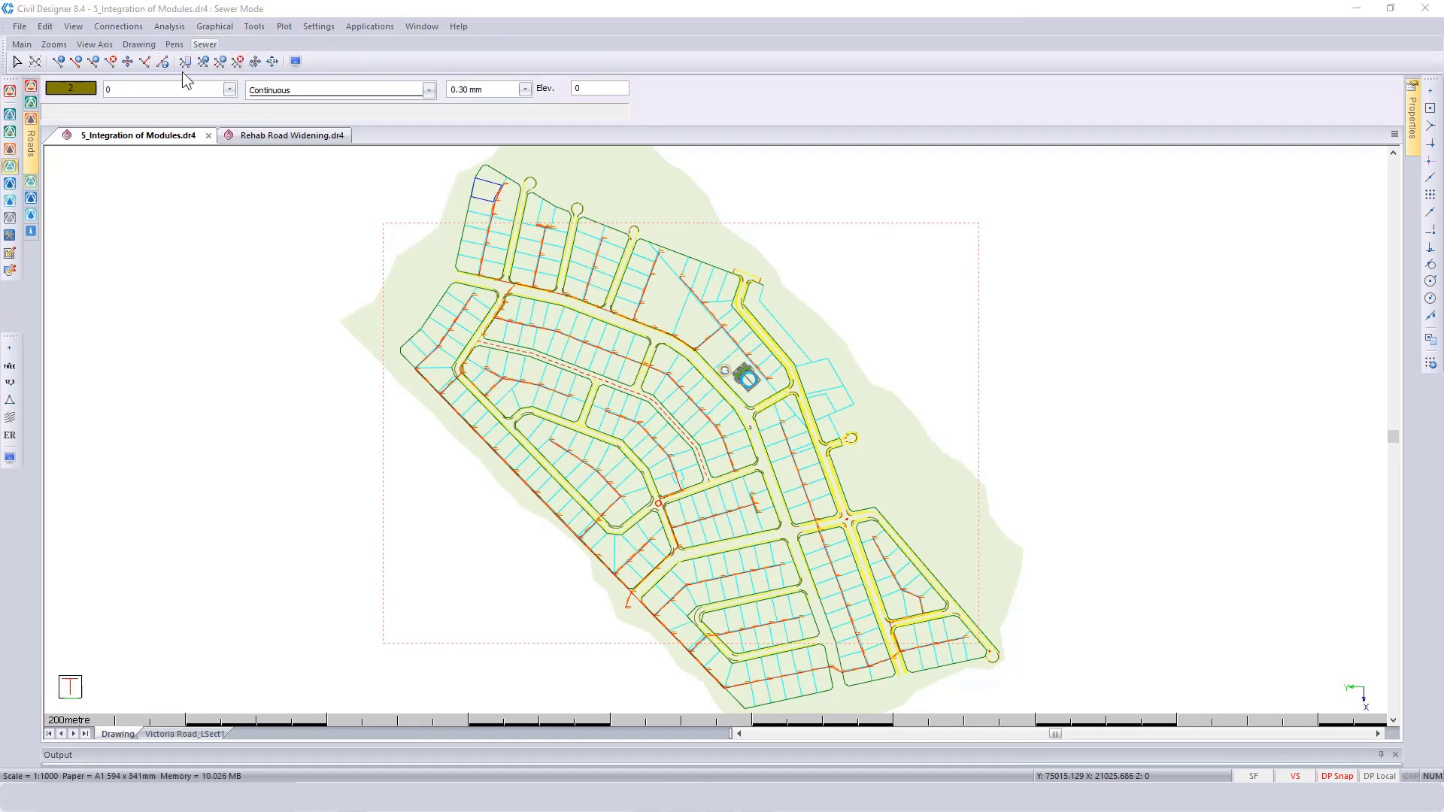
pyautogui.click(841, 472)
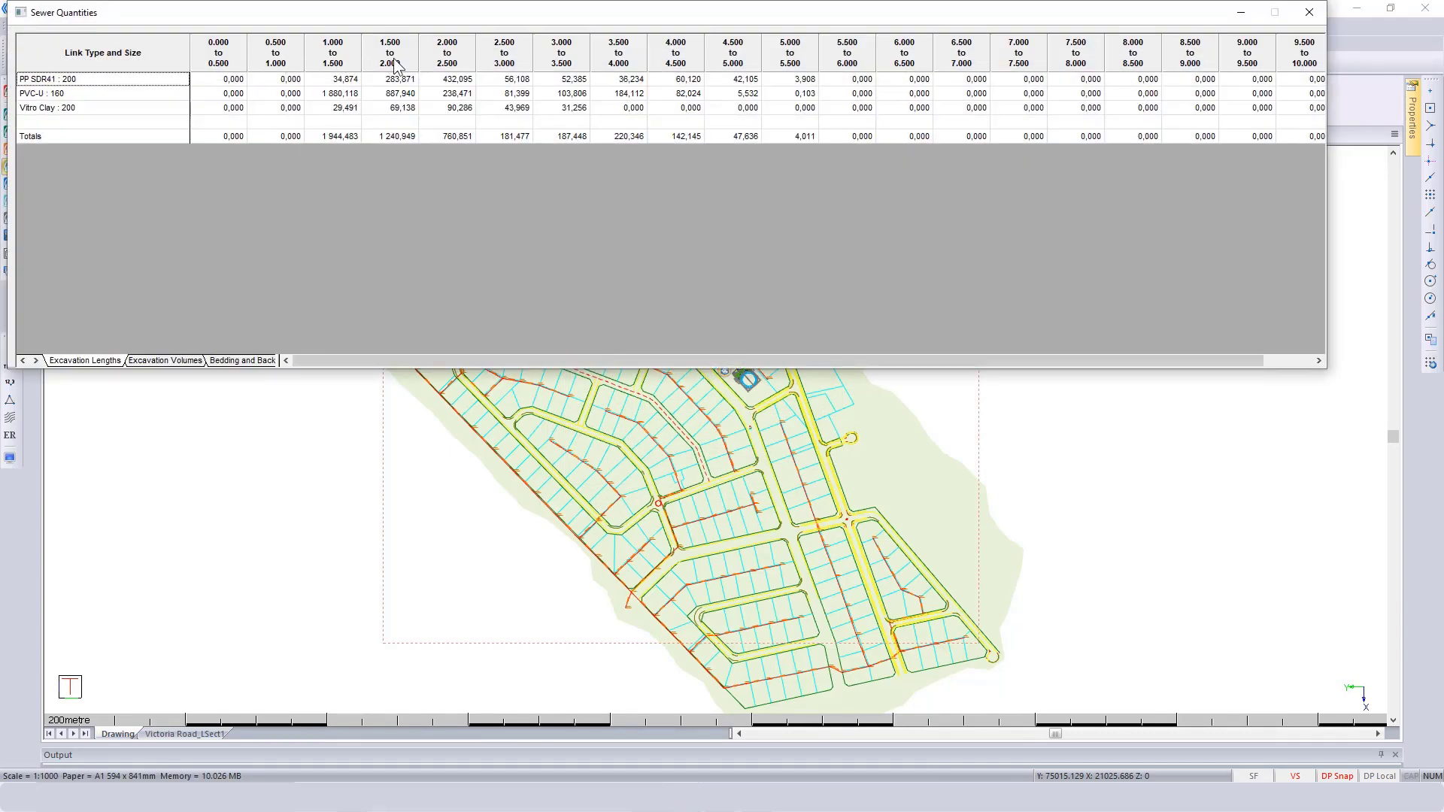
pyautogui.click(1310, 12)
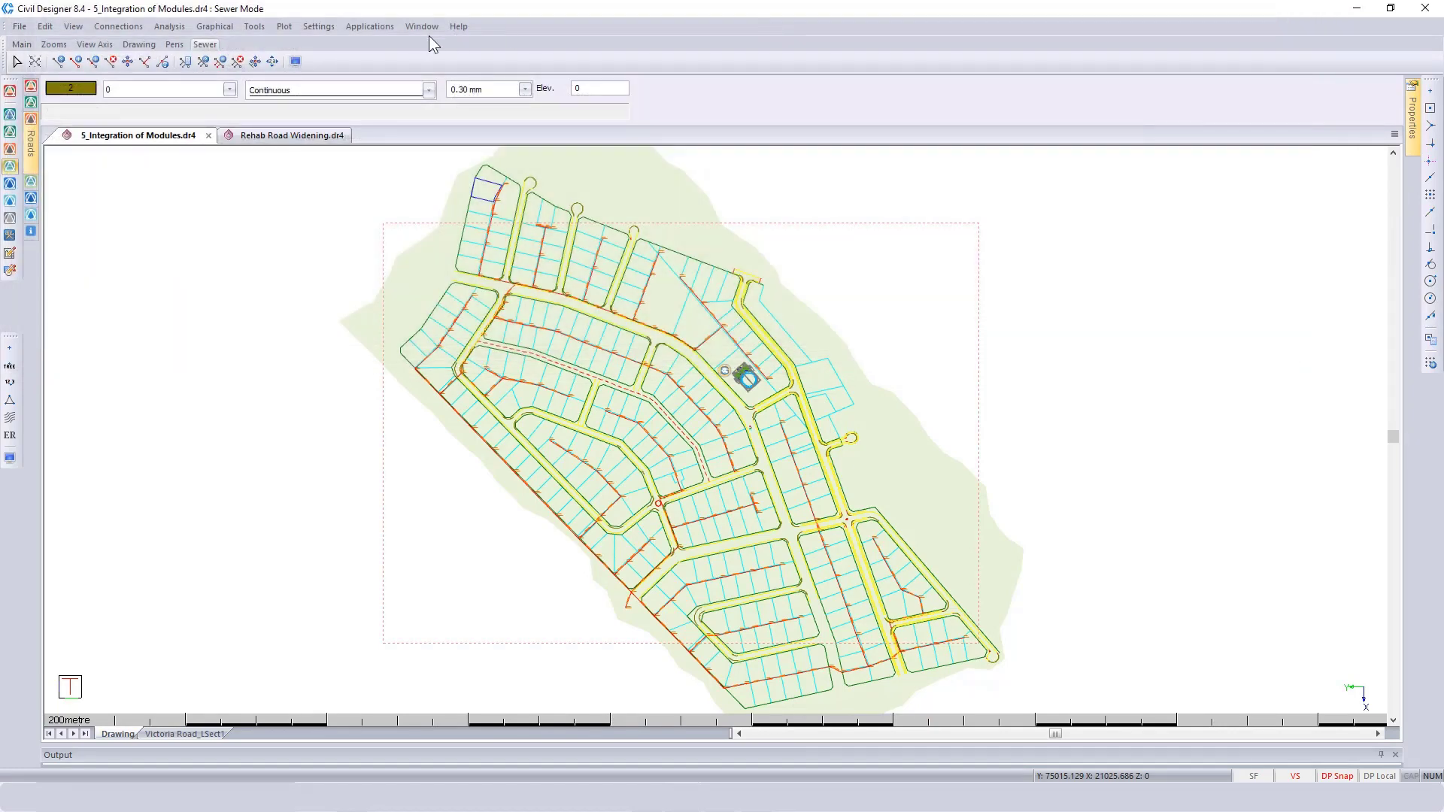
# - Review the excavation depth increments and the option for a fixed increment value, leaving the settings unsaved
pyautogui.click(47, 26)
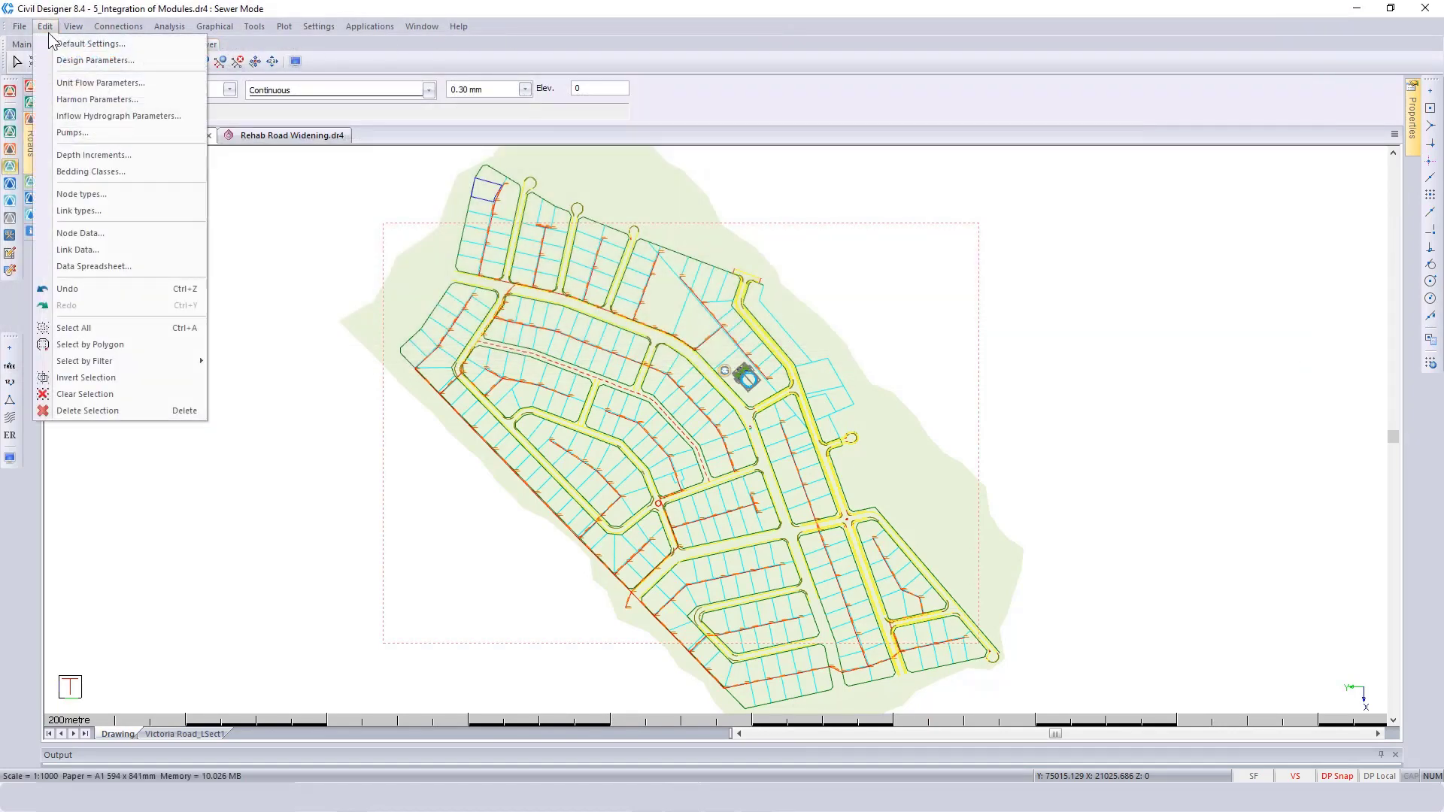
pyautogui.click(88, 158)
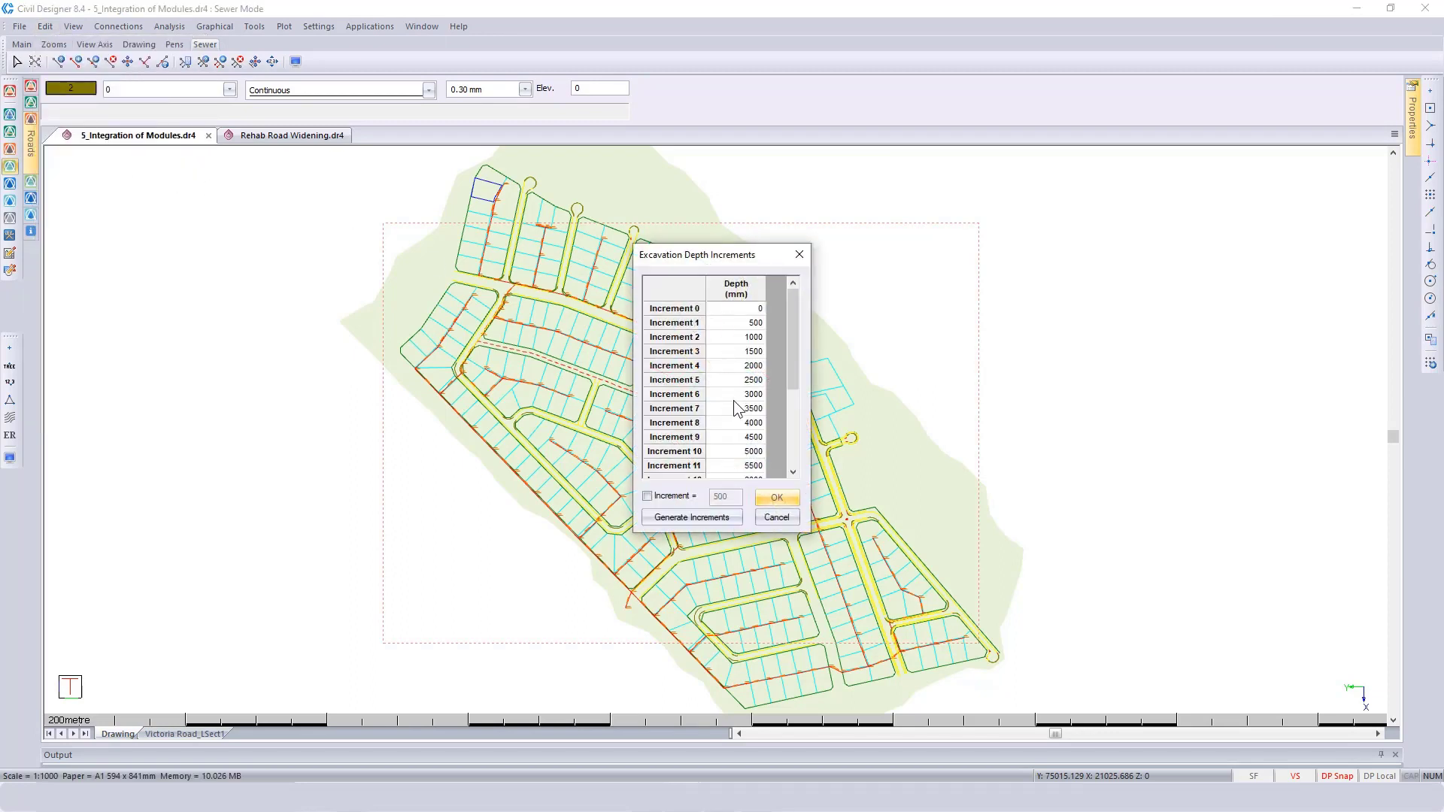
pyautogui.click(647, 497)
pyautogui.doubleClick(718, 498)
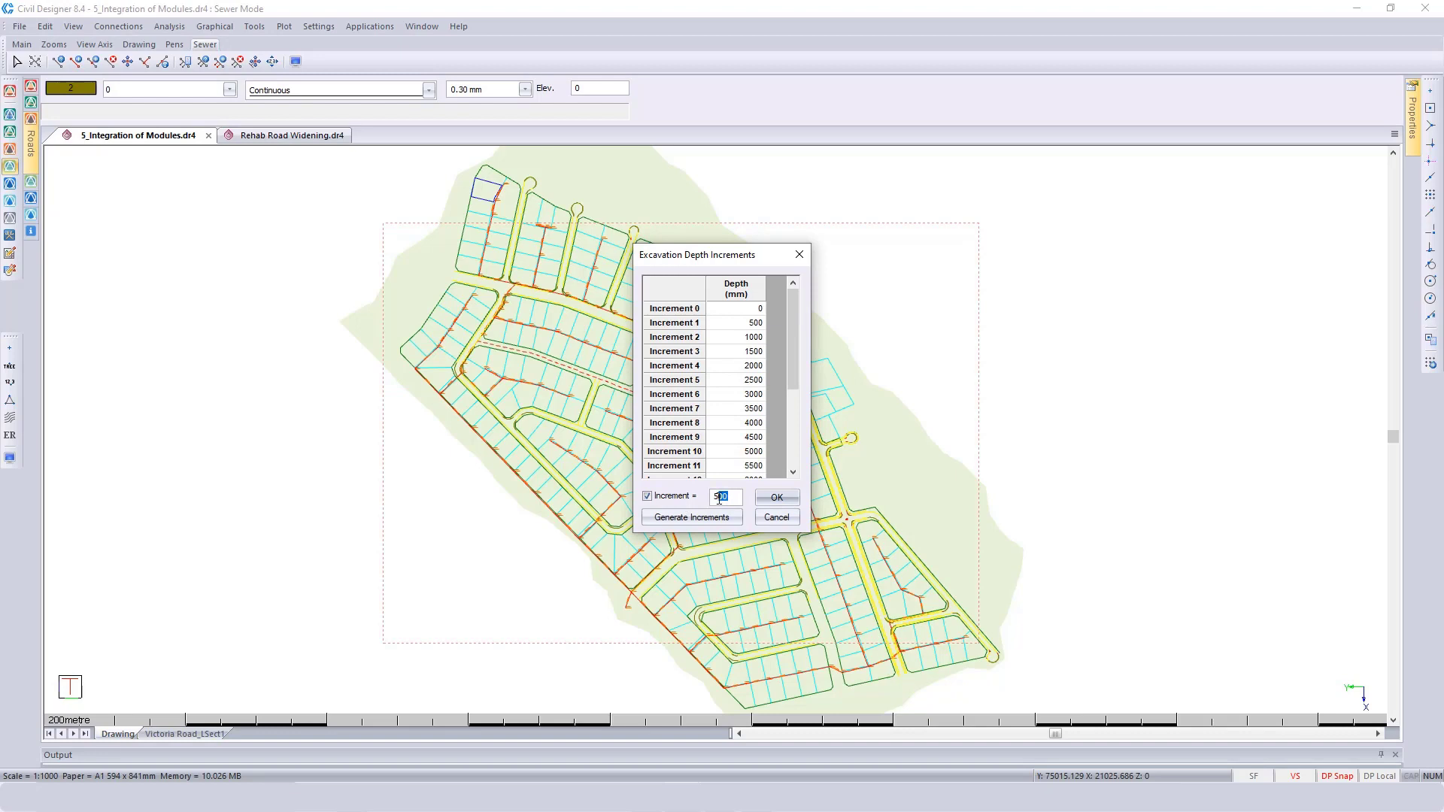
pyautogui.click(775, 518)
# - Review the bedding class specifications and their bedding and fill dimensions, leaving the classes unchanged
pyautogui.click(73, 26)
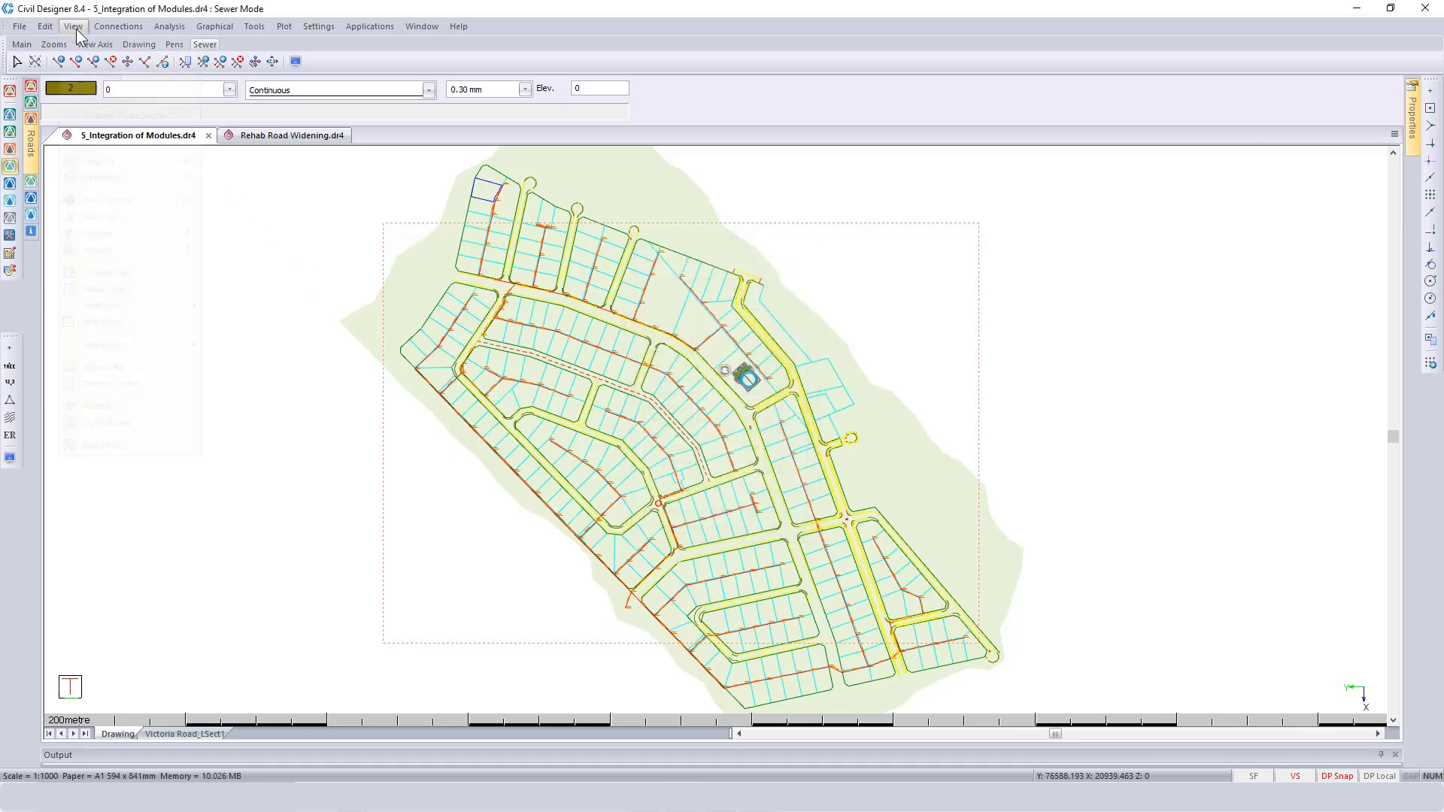
pyautogui.click(73, 27)
pyautogui.click(45, 26)
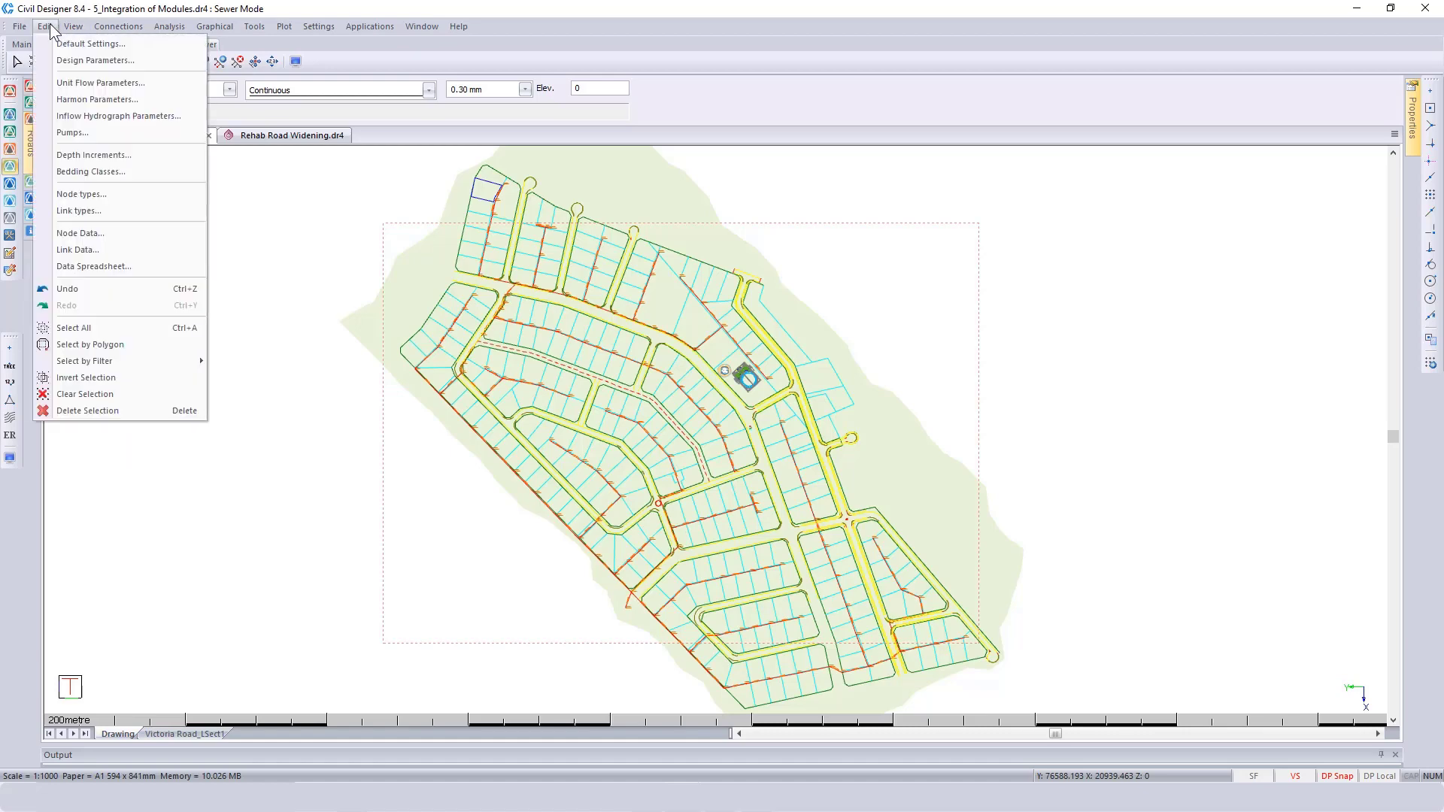
pyautogui.click(115, 172)
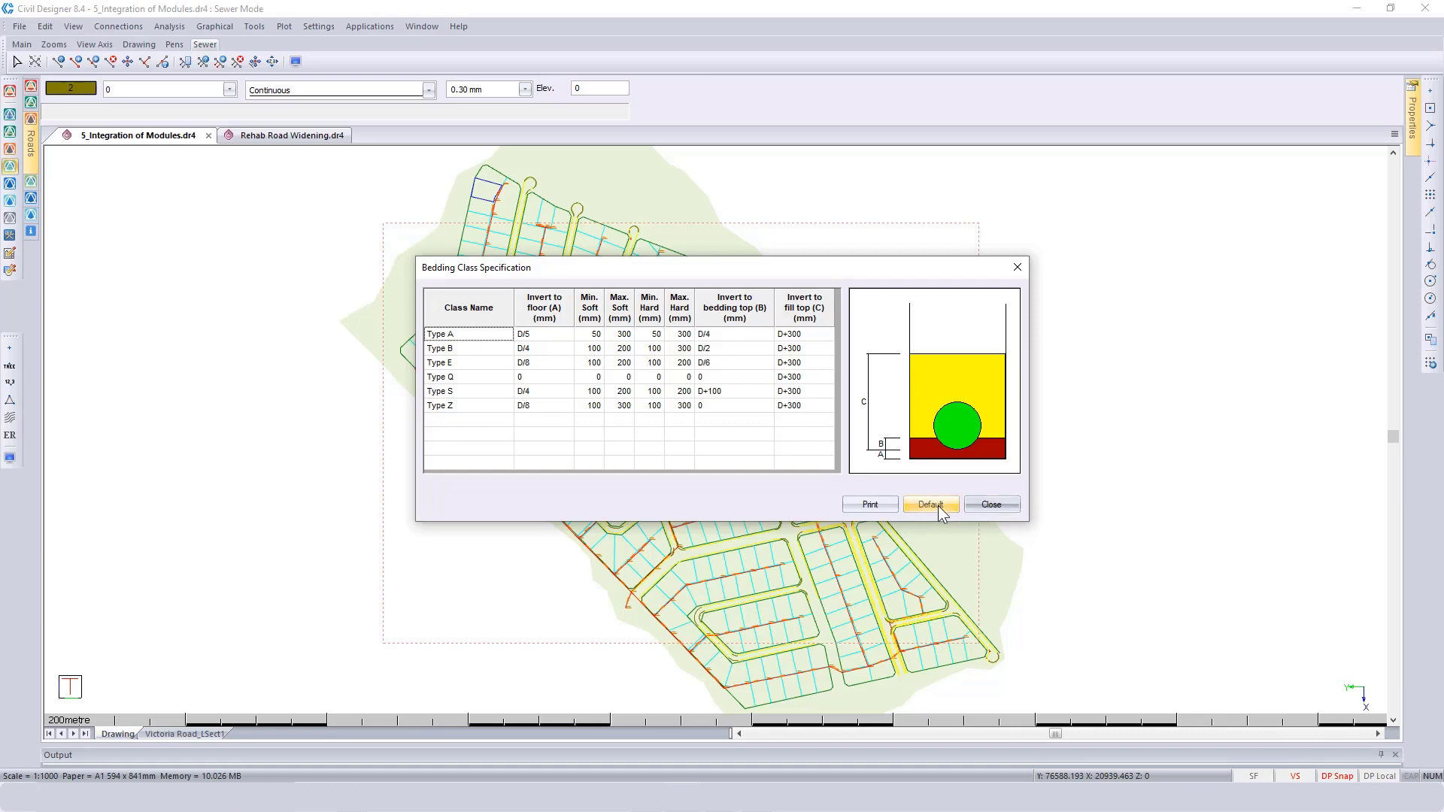
pyautogui.click(985, 504)
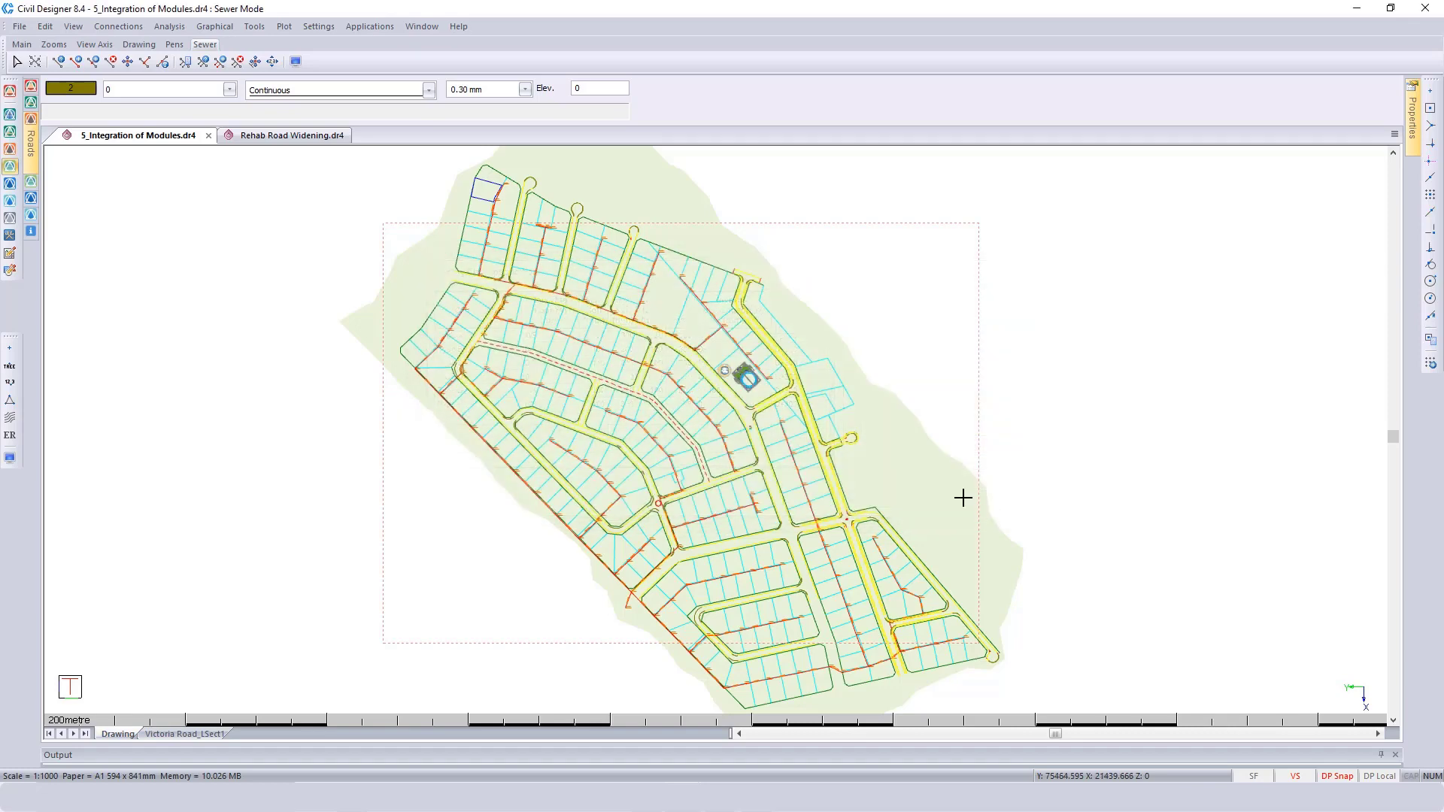
# - Reopen the sewer quantities and examine the excavation volumes across all depth ranges and the extra-over intermediate and hard material columns
pyautogui.click(72, 27)
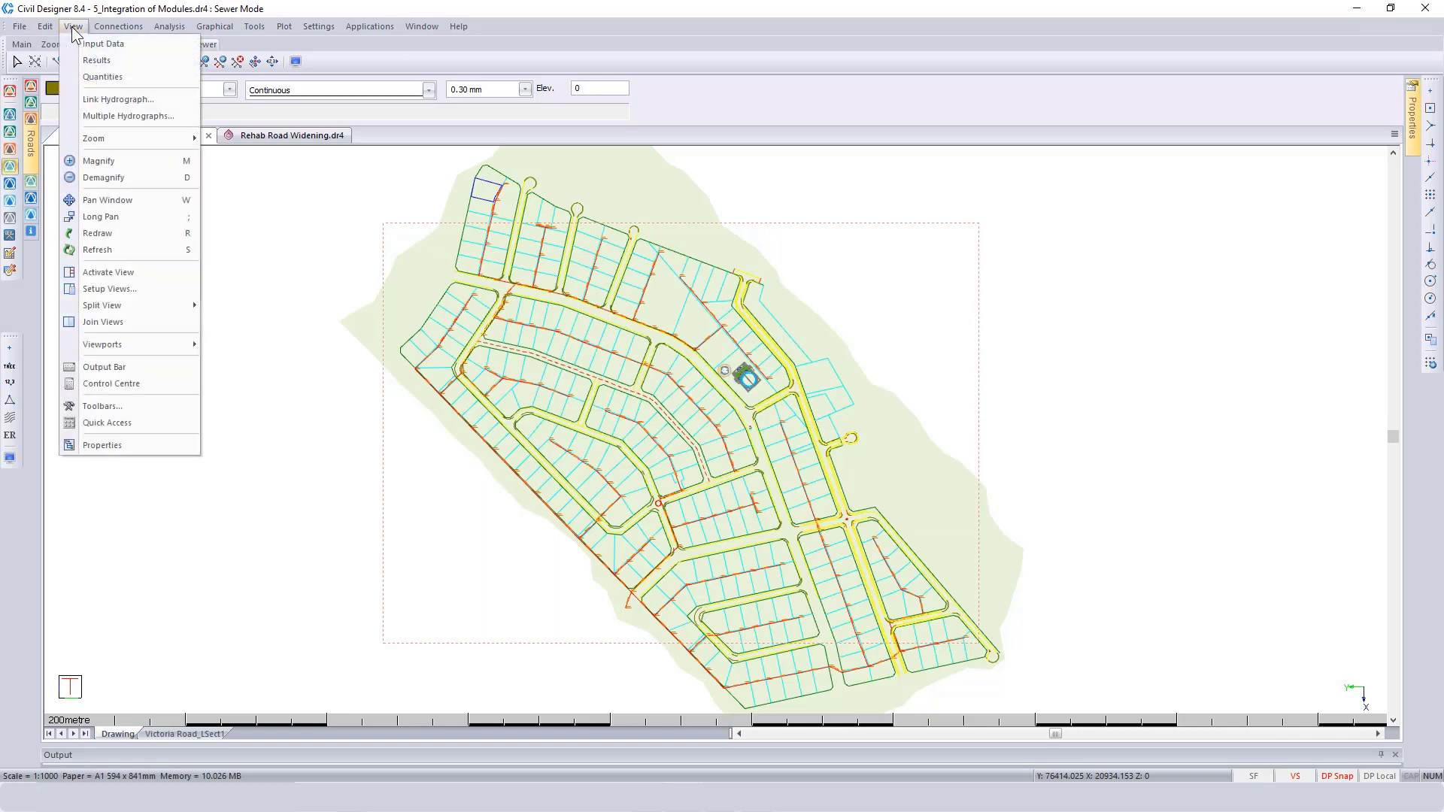
pyautogui.click(95, 78)
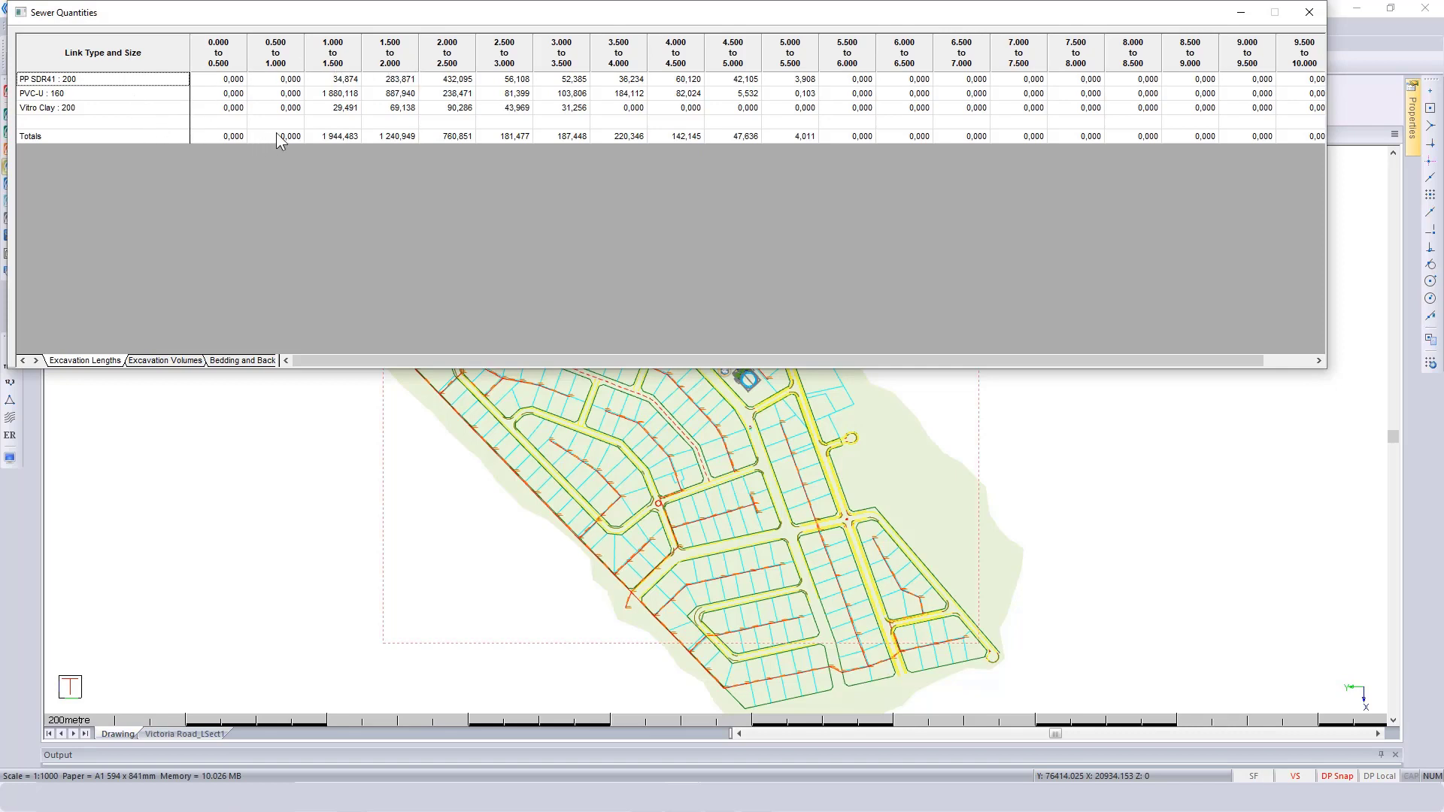
pyautogui.click(133, 361)
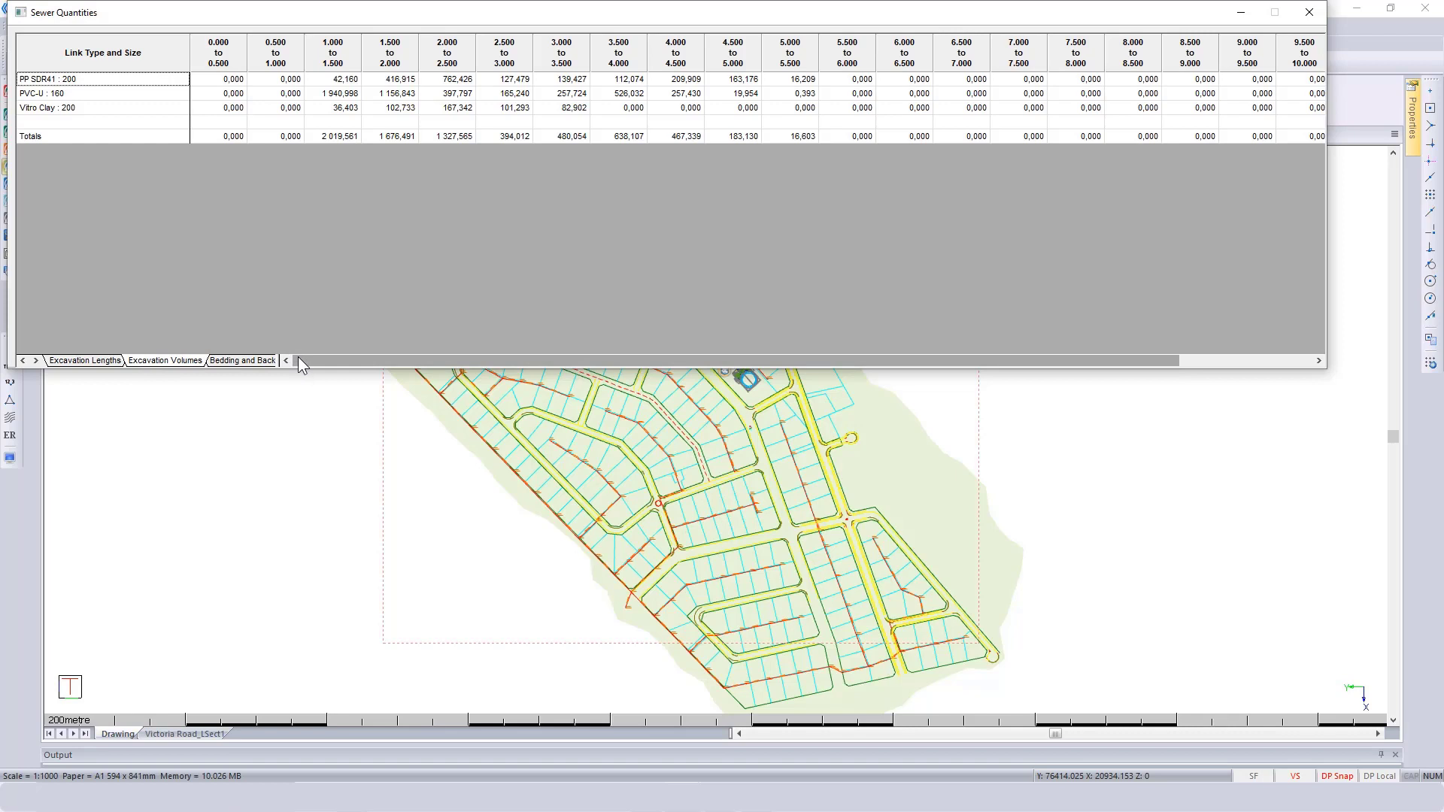
pyautogui.moveTo(298, 356); pyautogui.dragTo(810, 257)
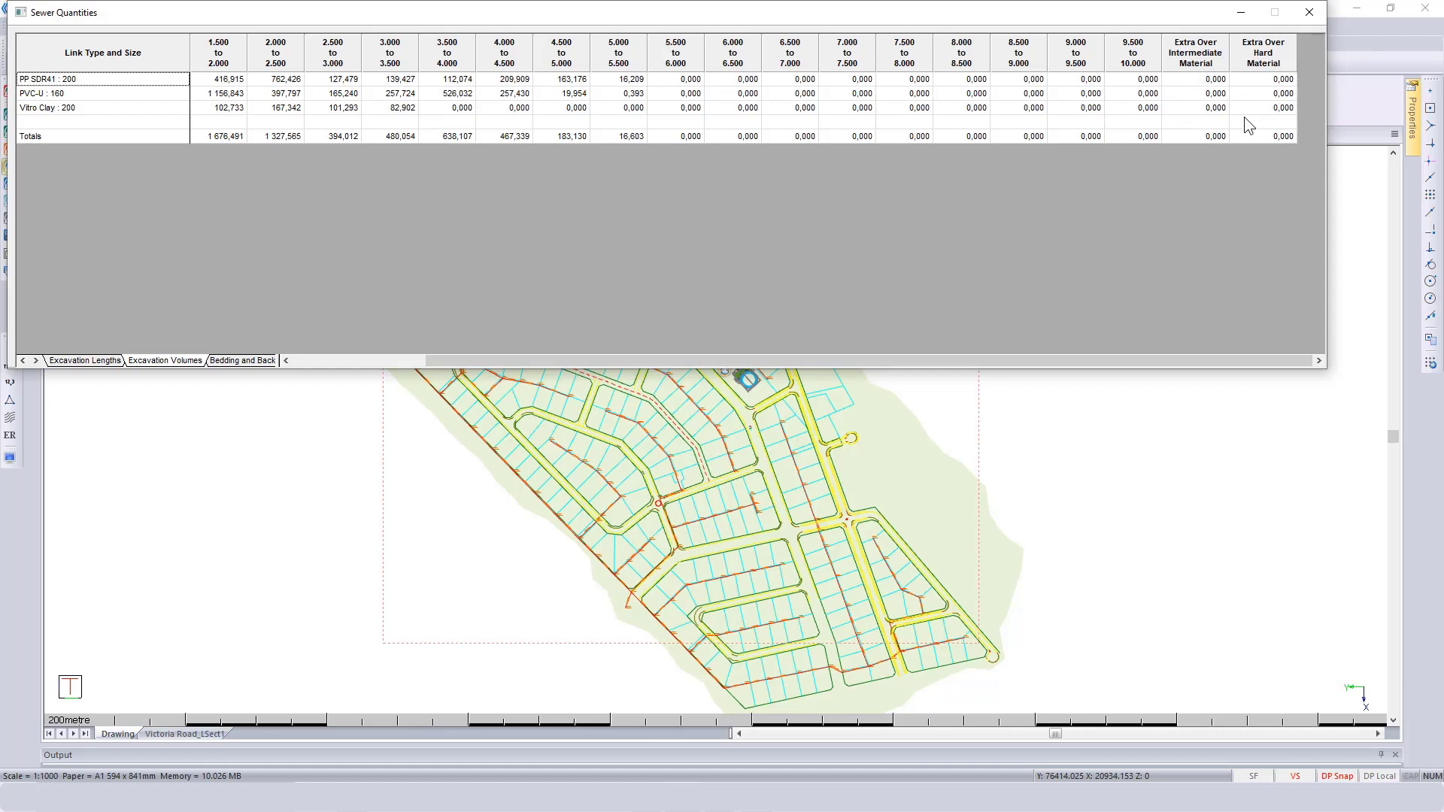
# - Examine the remaining sewer quantity tables for bedding and backfill volumes, culvert lengths and manhole depths
pyautogui.moveTo(293, 360); pyautogui.dragTo(460, 360)
pyautogui.click(301, 361)
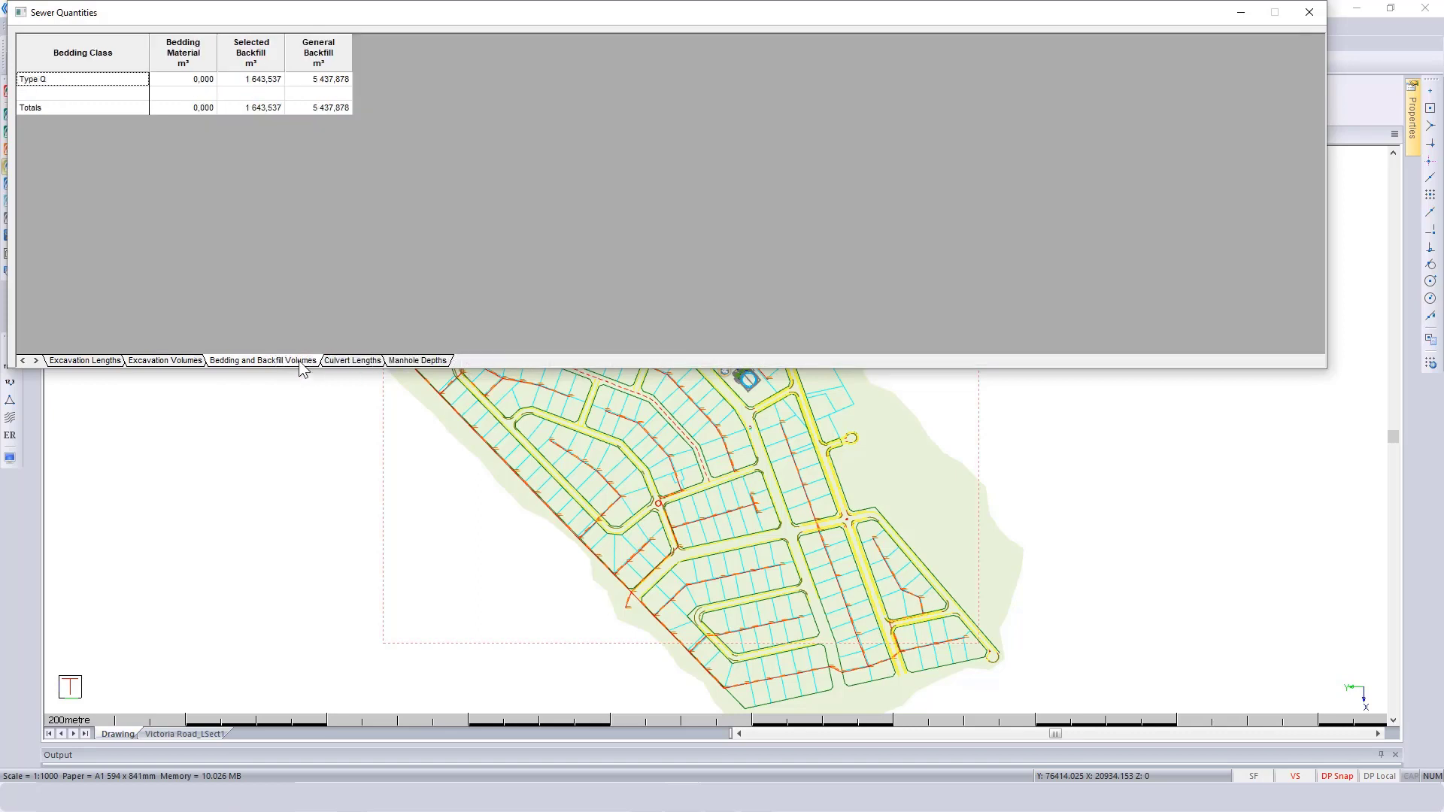
pyautogui.click(336, 362)
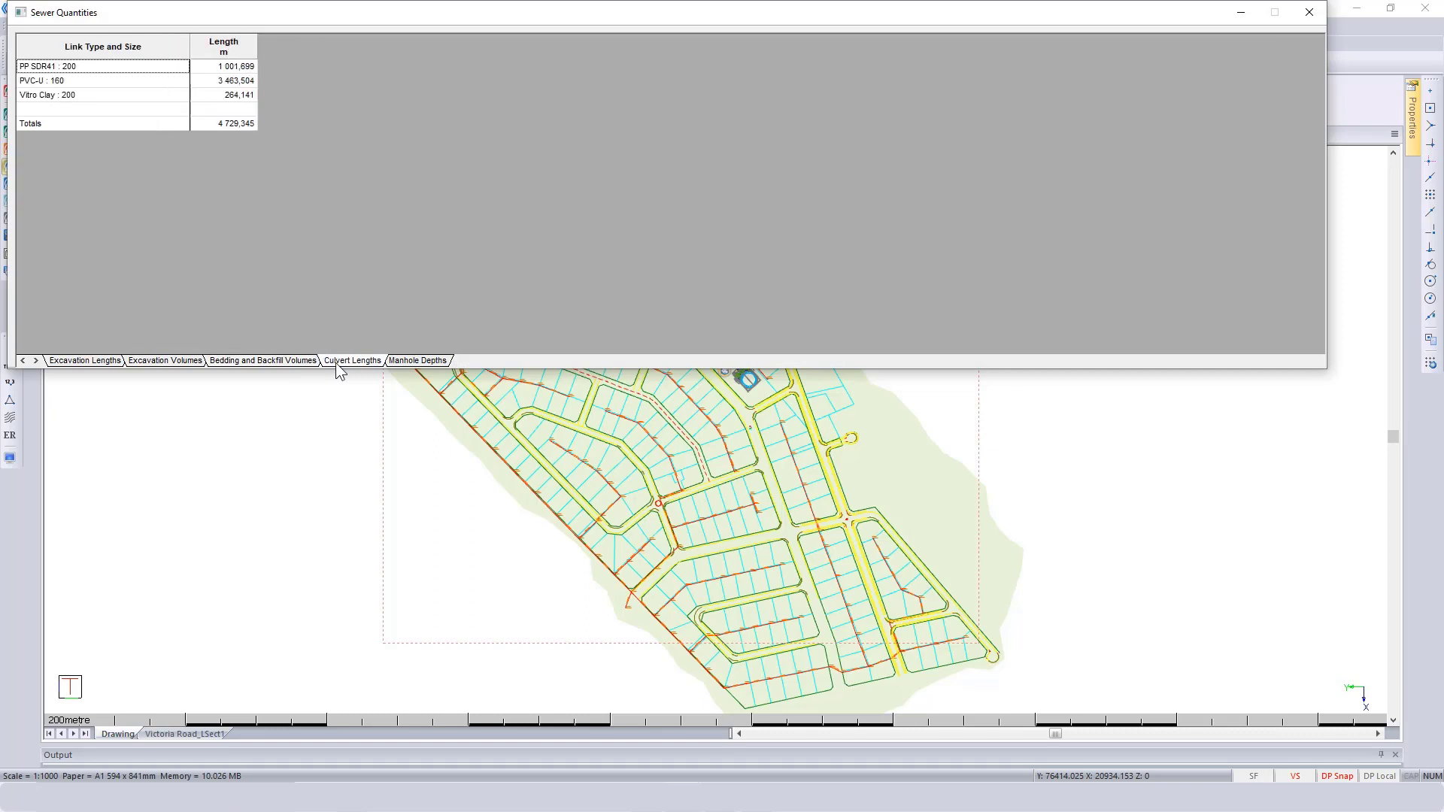
pyautogui.click(413, 362)
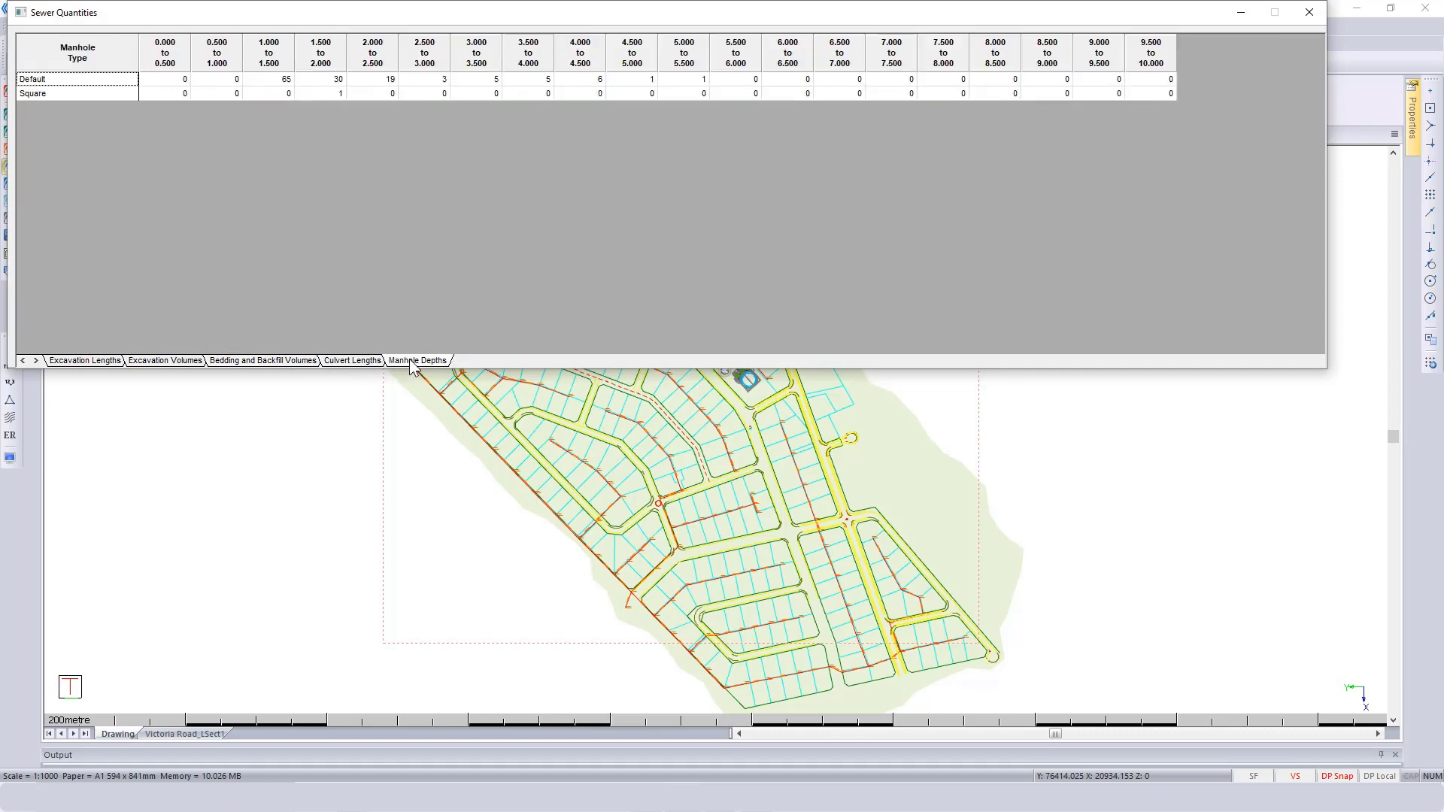